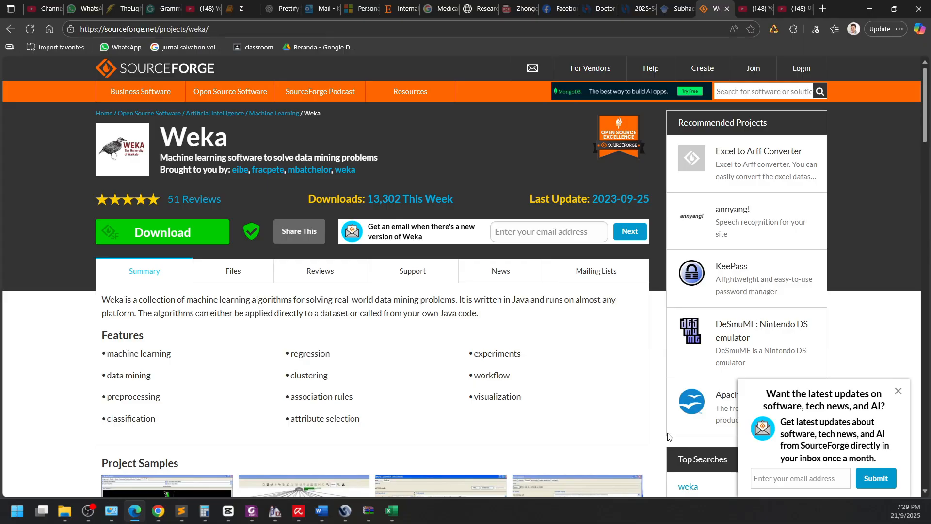
# Switch to the housing.csv workbook in Excel and go to the header row at the start of the data.
pyautogui.hotkey('alt', 'Tab')
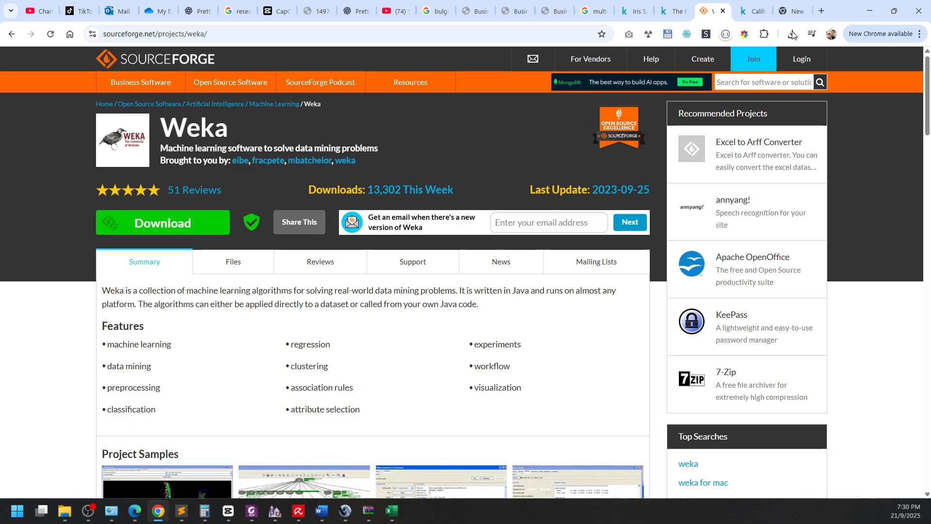
pyautogui.hotkey('ctrl', 'Tab')
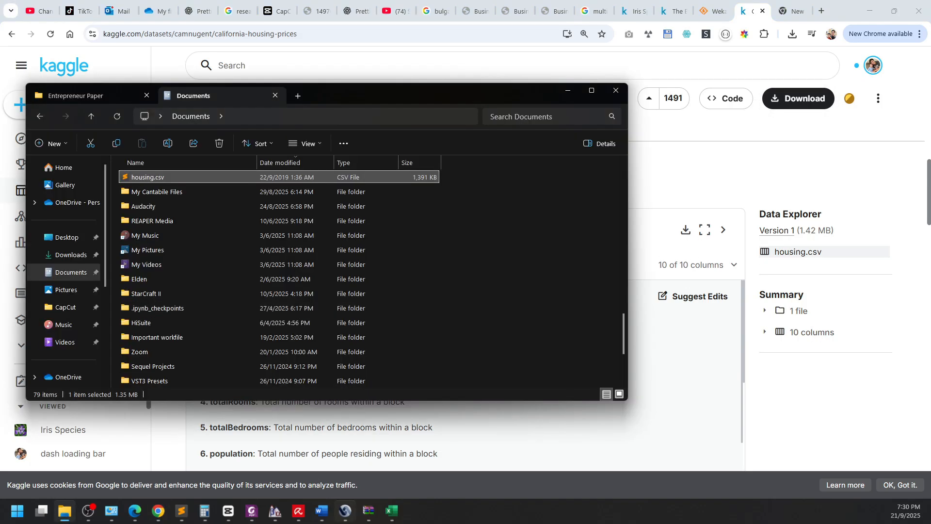
pyautogui.hotkey('alt', 'Tab')
pyautogui.click(391, 510)
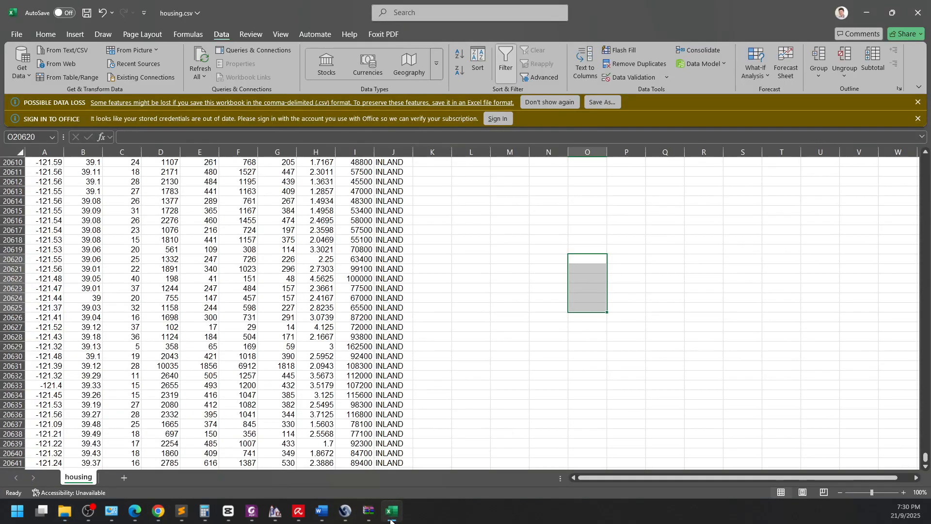
pyautogui.click(357, 318)
pyautogui.hotkey('ctrl', 'Up')
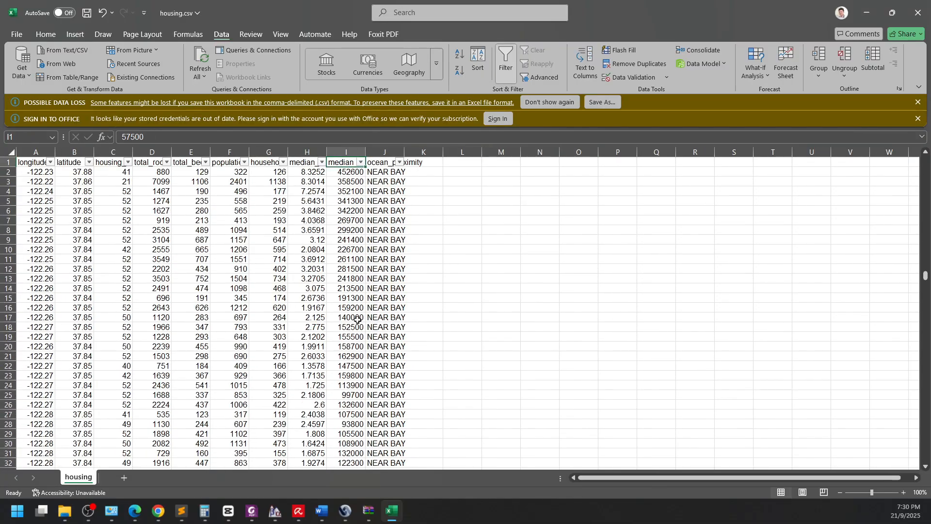
# Examine the column headers in row 1, from longitude through to ocean_proximity.
pyautogui.click(43, 161)
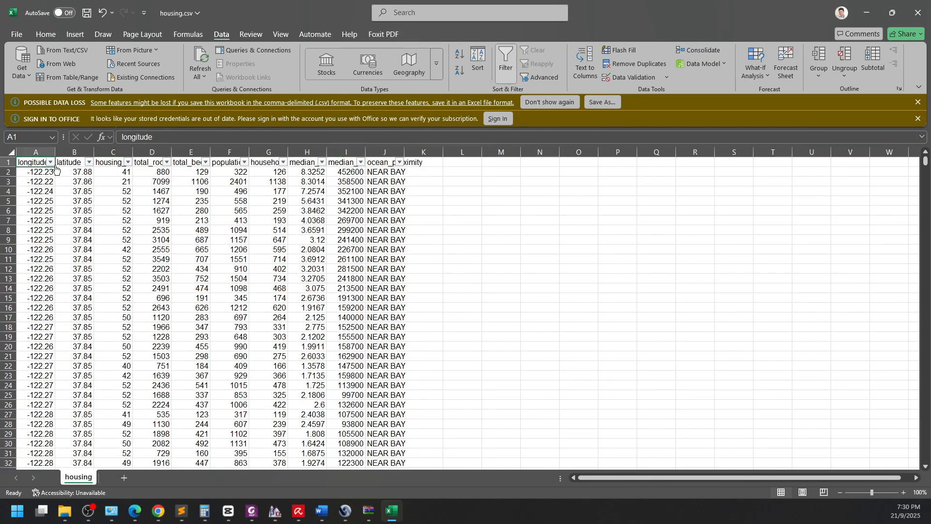
pyautogui.click(110, 163)
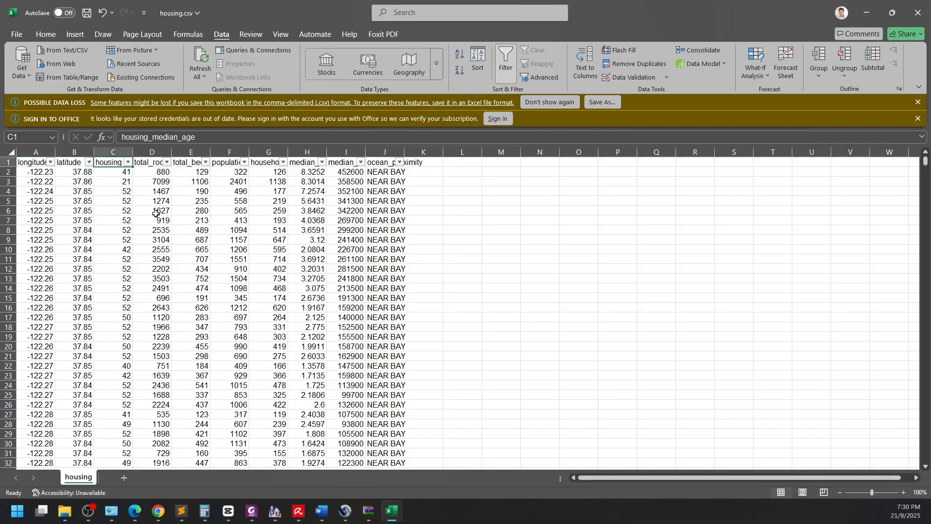
pyautogui.press('Right')
pyautogui.press('Right')
pyautogui.press('Right')
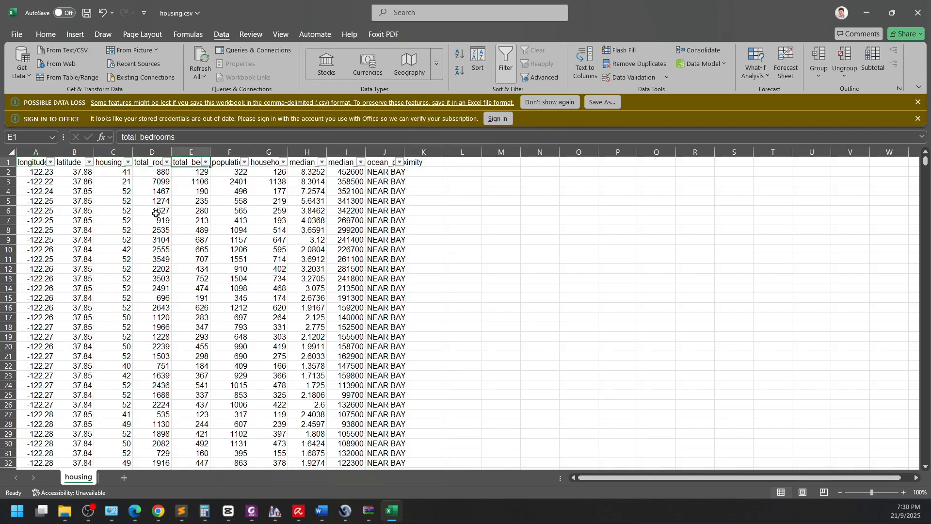
pyautogui.press('Right')
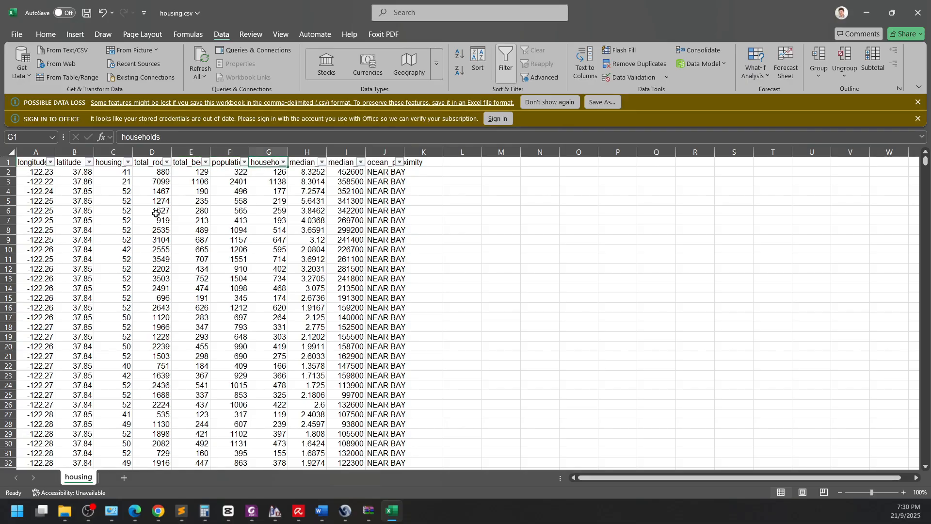
pyautogui.press('Right')
pyautogui.press('Right')
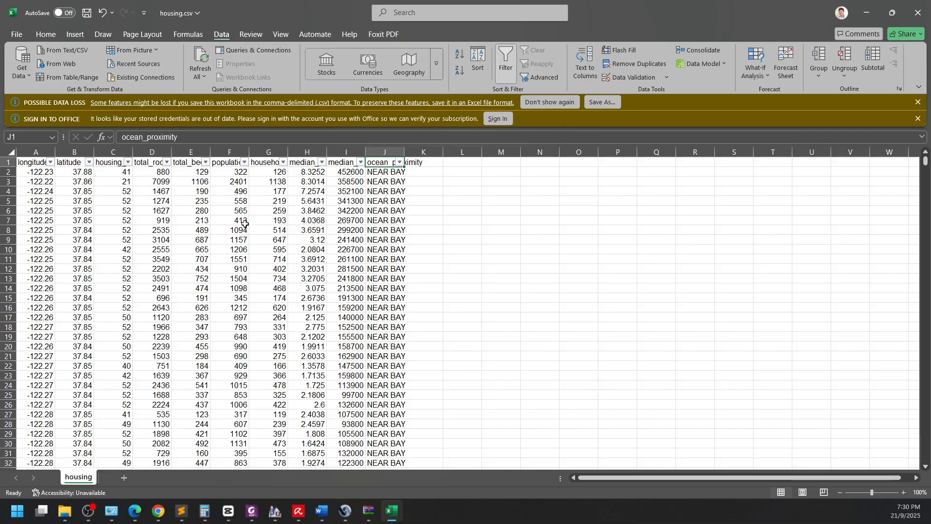
pyautogui.click(42, 149)
pyautogui.moveTo(41, 149); pyautogui.dragTo(387, 152)
pyautogui.moveTo(404, 152); pyautogui.dragTo(468, 152)
pyautogui.click(590, 248)
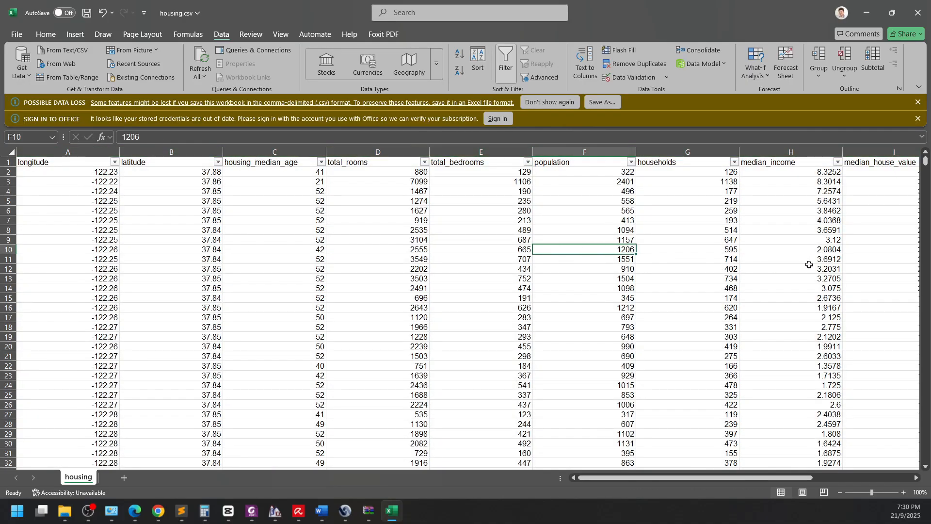
pyautogui.hotkey('ctrl', 'z')
# Widen columns A to J moderately so that more of each header is readable while all columns fit on screen.
pyautogui.click(350, 249)
pyautogui.moveTo(37, 151); pyautogui.dragTo(423, 153)
pyautogui.click(700, 239)
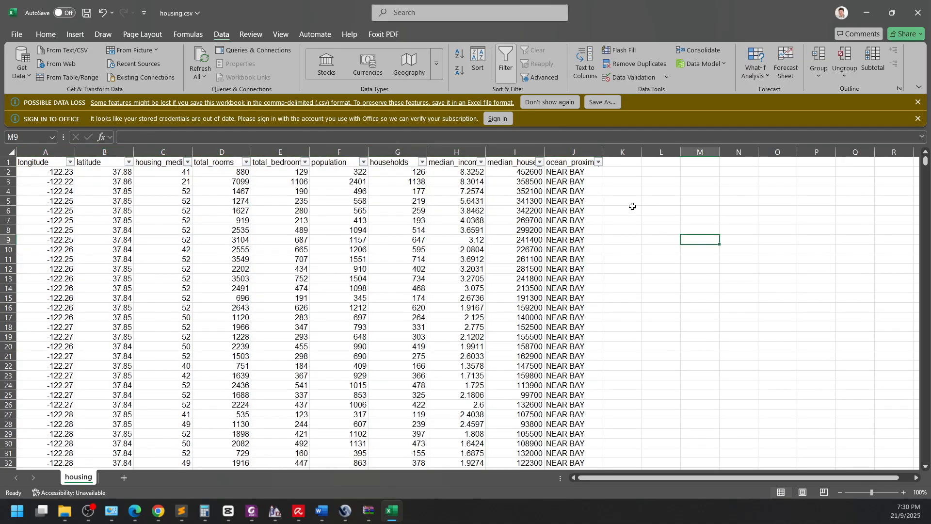
# View the distinct ocean_proximity categories in the column's filter list and close it without filtering.
pyautogui.click(599, 162)
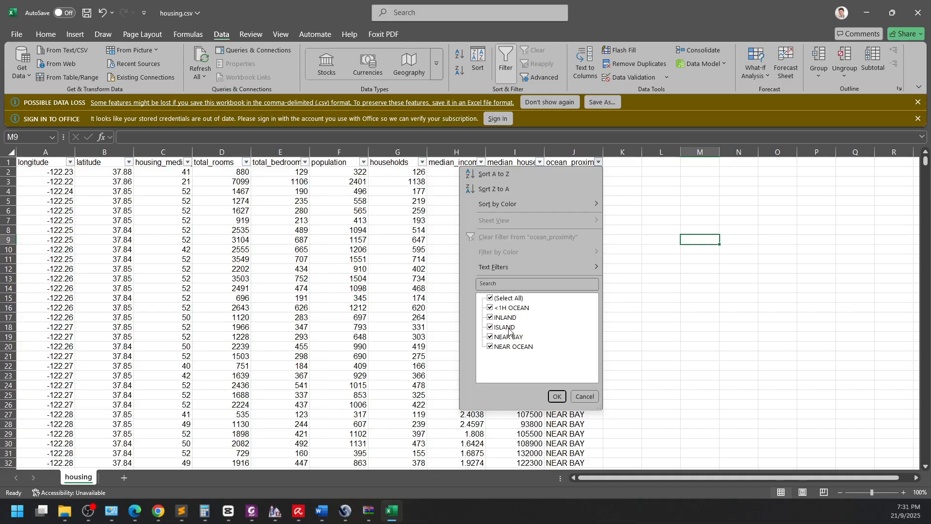
pyautogui.click(660, 388)
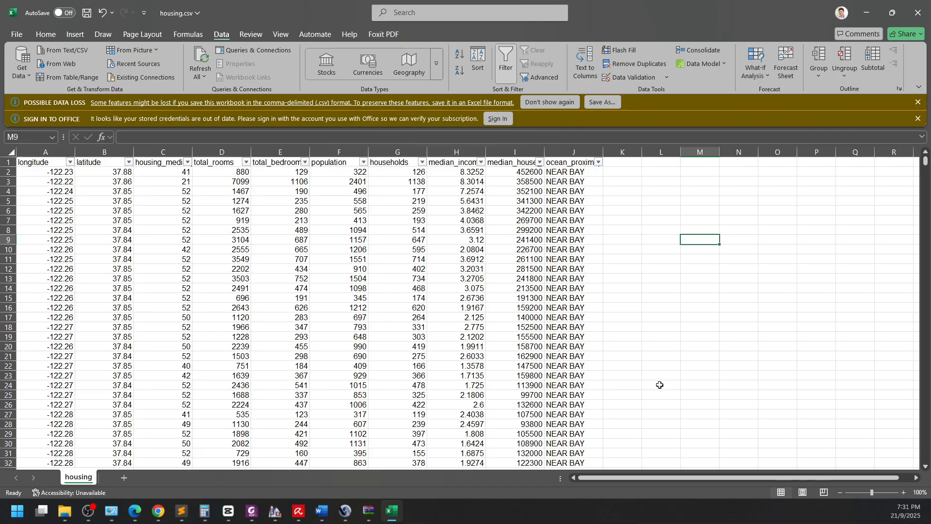
pyautogui.click(660, 385)
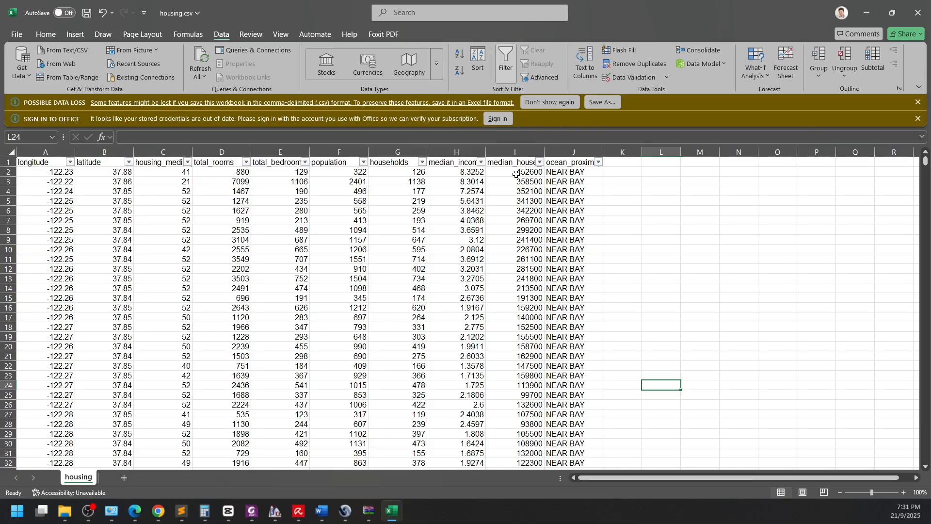
# Widen column I until its full median_house_value header fits.
pyautogui.click(513, 164)
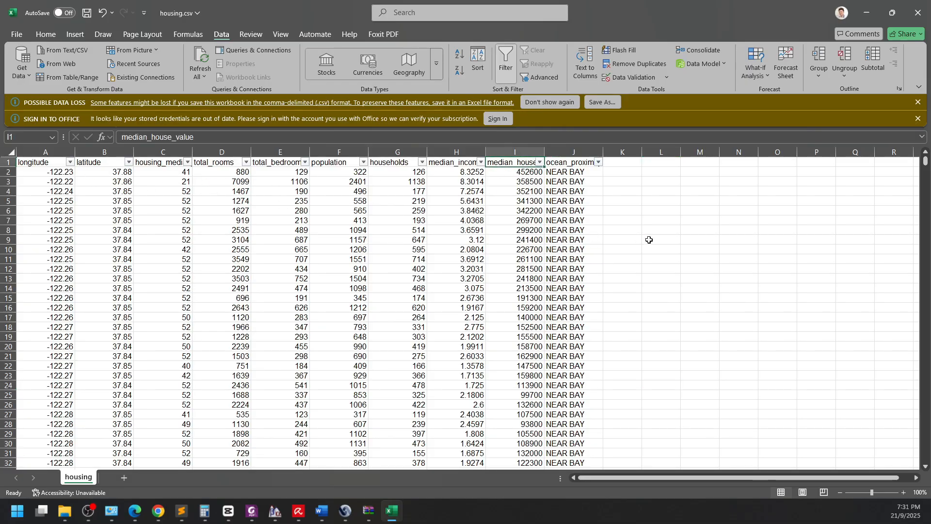
pyautogui.moveTo(544, 152); pyautogui.dragTo(583, 153)
pyautogui.click(702, 242)
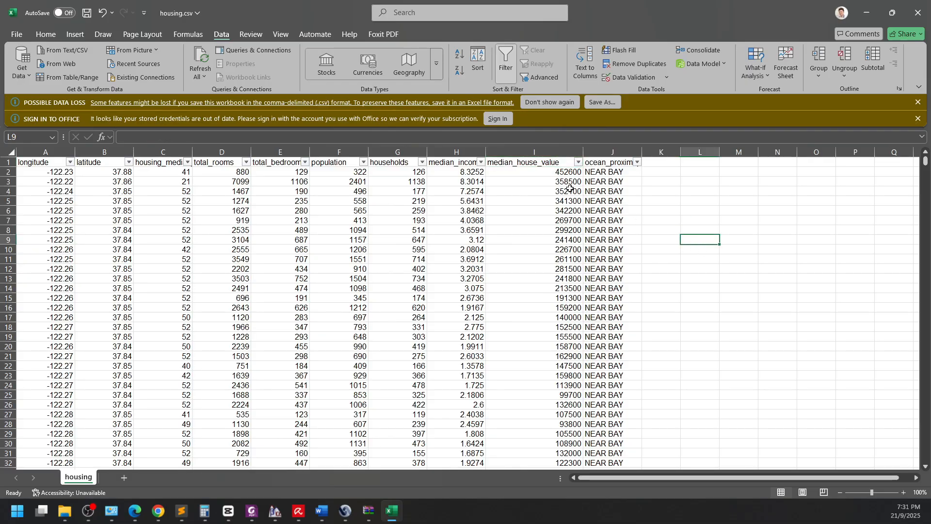
# Highlight the columns from longitude to median_house_value, and inspect the total_bedrooms column and its header.
pyautogui.click(35, 152)
pyautogui.moveTo(35, 152); pyautogui.dragTo(509, 152)
pyautogui.click(453, 200)
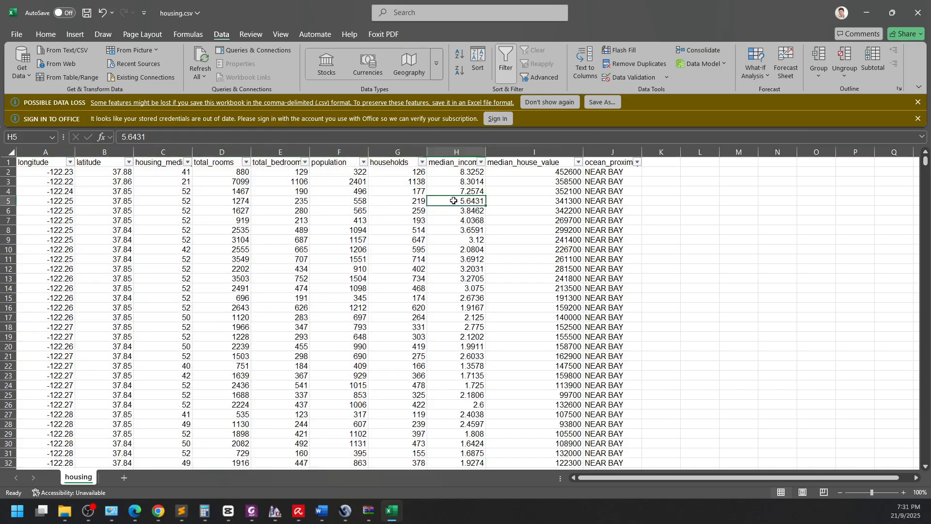
pyautogui.click(286, 191)
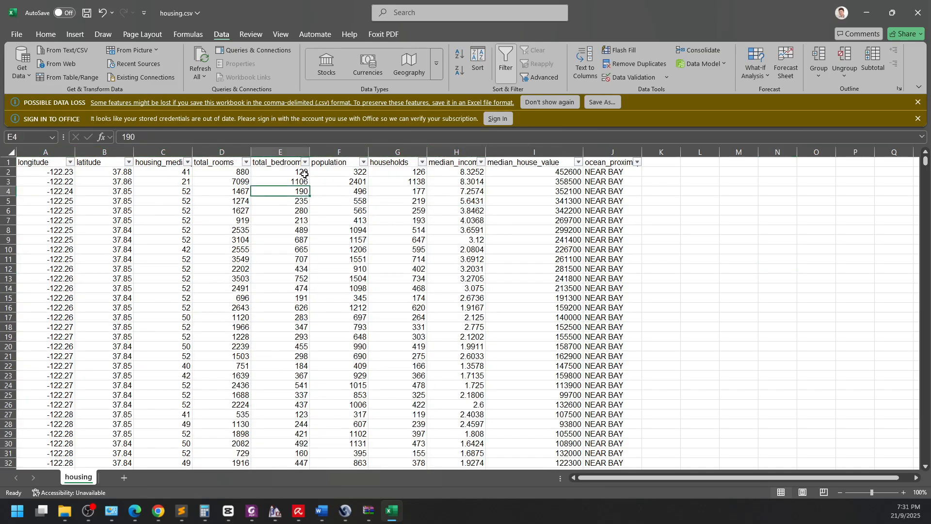
pyautogui.click(304, 162)
pyautogui.click(264, 396)
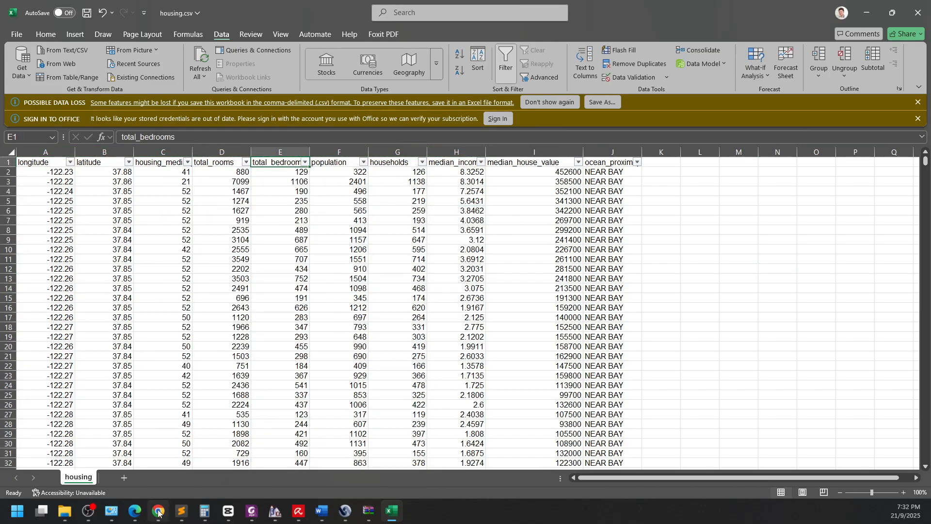
# Switch to the California Housing Prices page on Kaggle in Chrome and read the column descriptions of housing.csv.
pyautogui.click(157, 512)
pyautogui.scroll(-3, 625, 382)
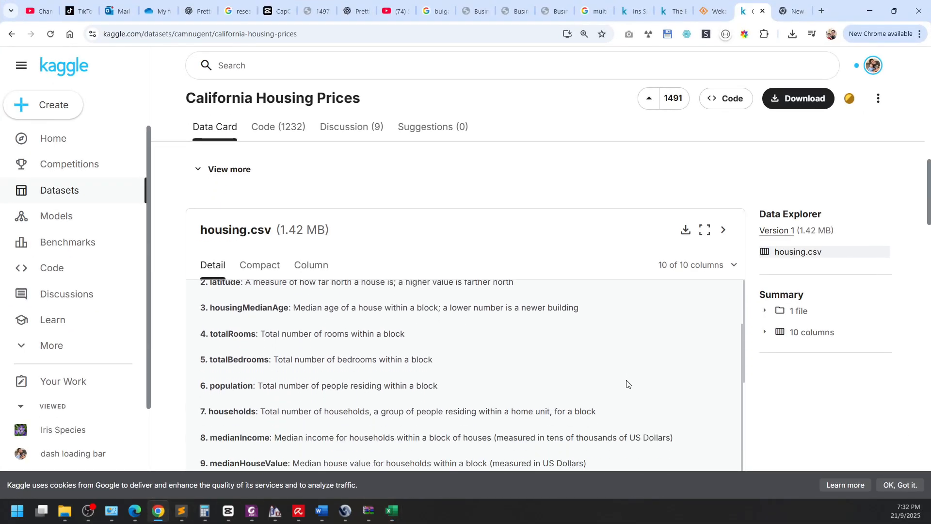
pyautogui.scroll(2, 636, 393)
pyautogui.scroll(-2, 814, 385)
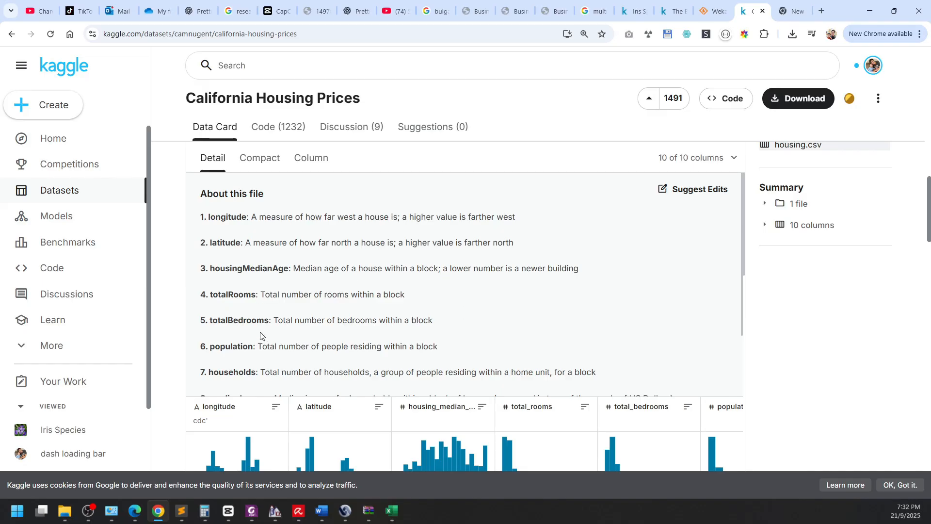
pyautogui.scroll(-1, 322, 333)
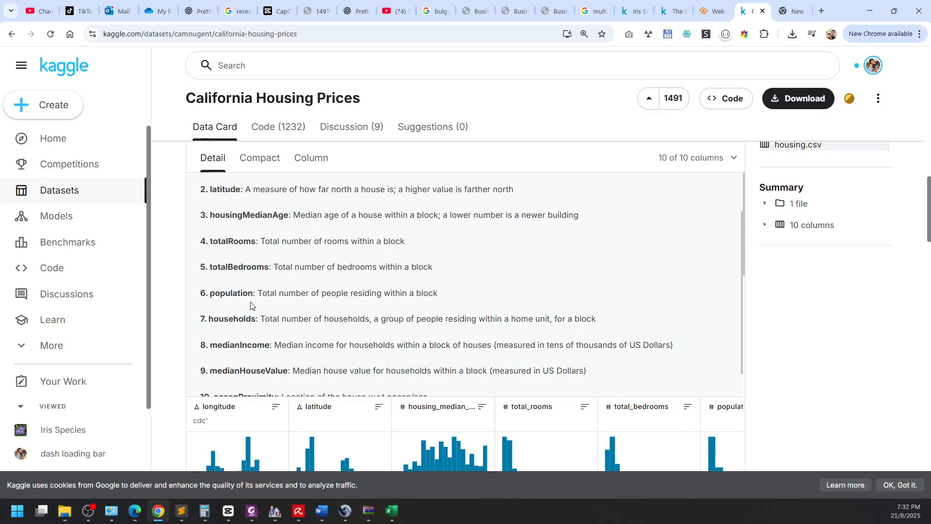
# Switch to File Explorer's Downloads folder and launch the installer weka-3-8-6-azul-zulu-windows.exe.
pyautogui.hotkey('alt', 'Tab')
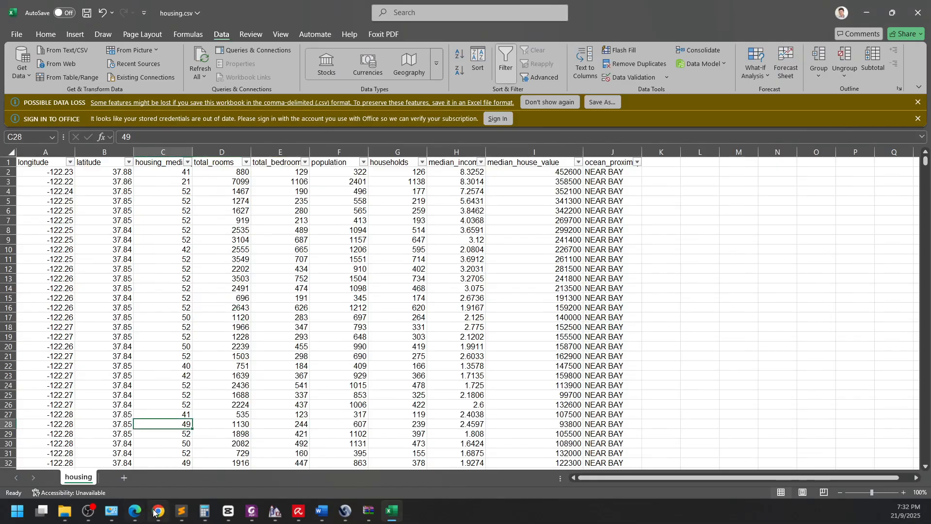
pyautogui.click(135, 512)
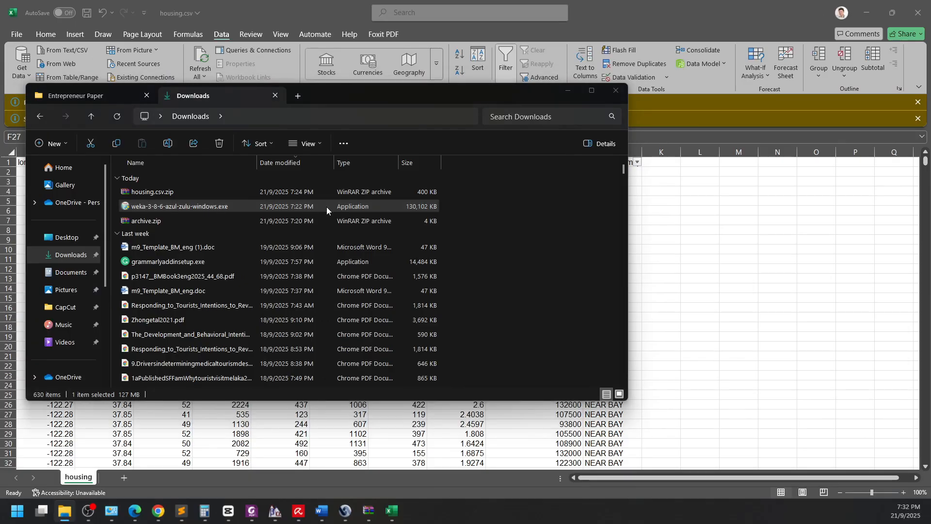
pyautogui.doubleClick(327, 208)
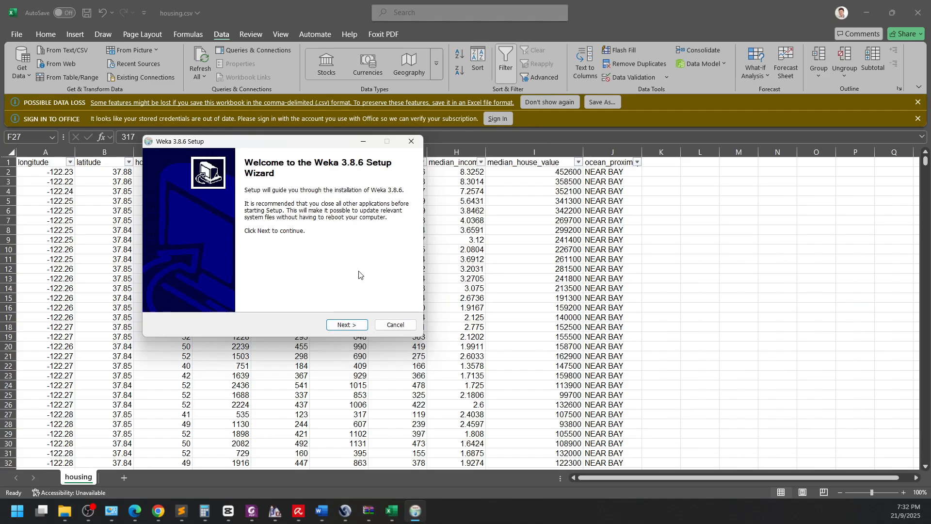
# Install Weka 3.8.6 with the Full install type and Associate Files enabled, and finish the setup wizard.
pyautogui.click(348, 325)
pyautogui.click(349, 325)
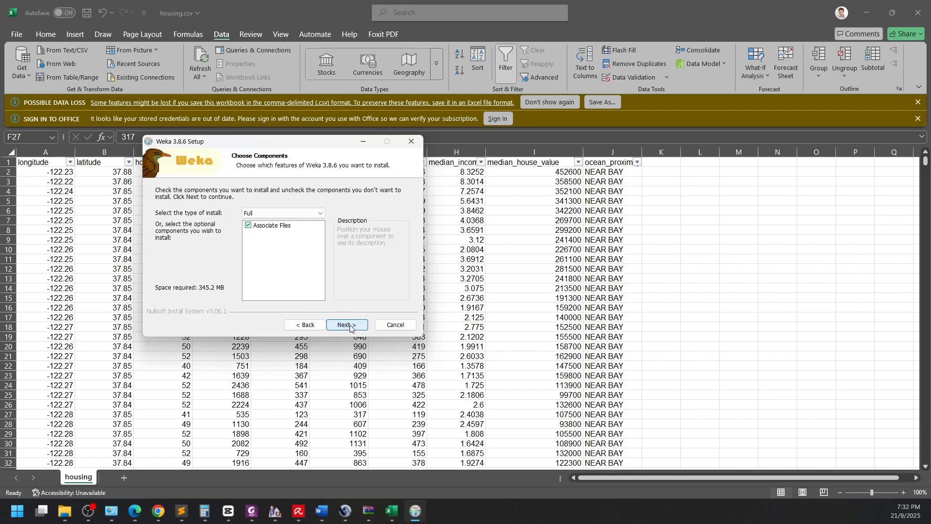
pyautogui.click(350, 324)
pyautogui.click(352, 325)
pyautogui.click(353, 325)
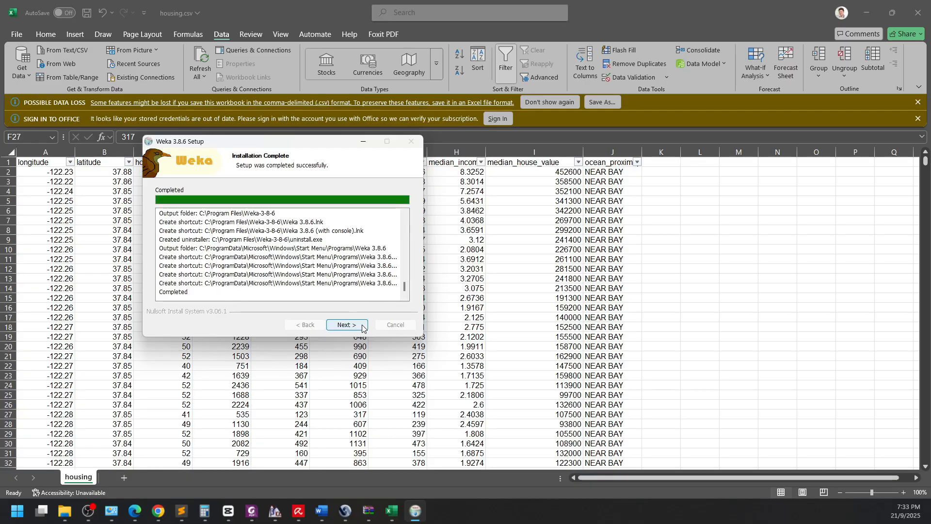
pyautogui.click(362, 328)
pyautogui.click(361, 328)
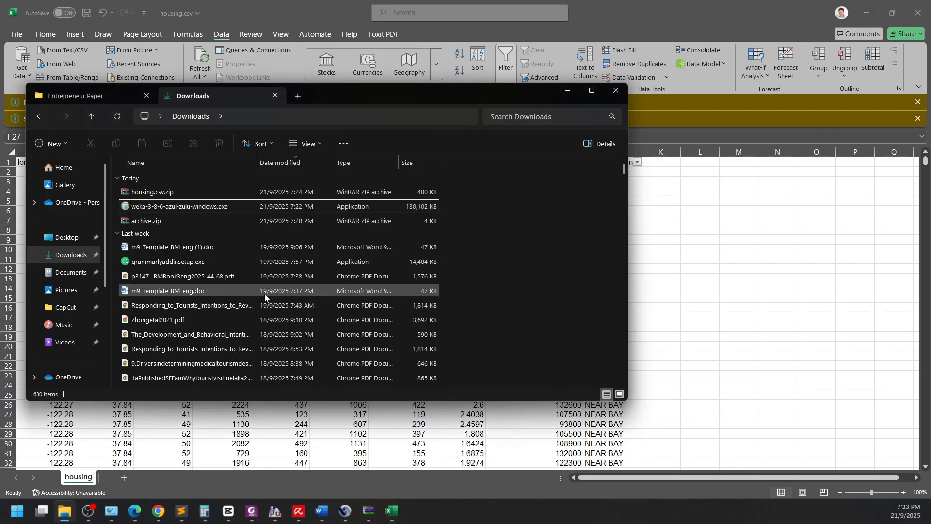
# Launch Weka and open its Explorer application.
pyautogui.click(16, 502)
pyautogui.write('weka')
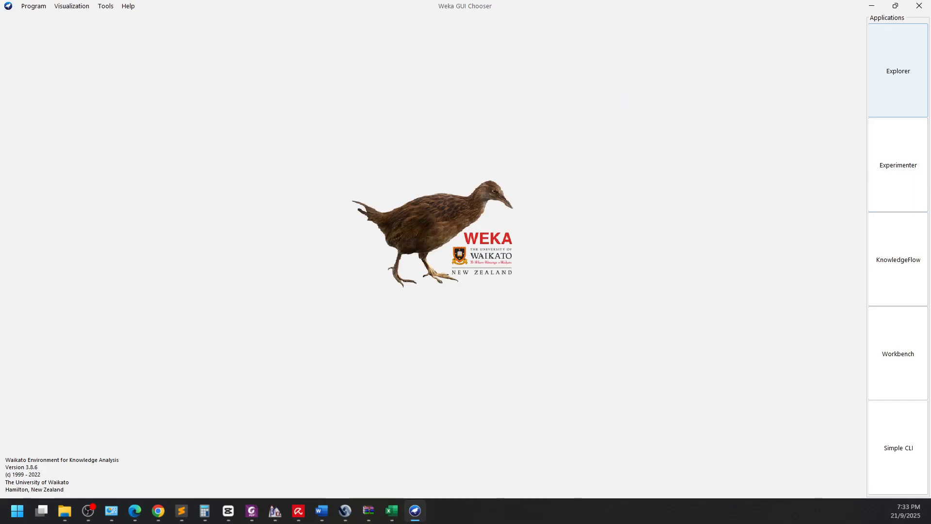
pyautogui.click(910, 52)
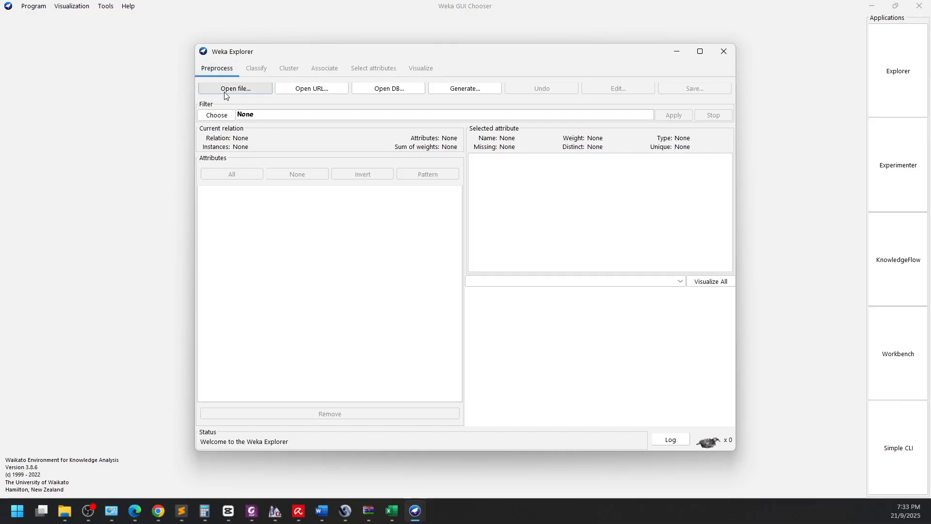
# Load housing.csv from the Documents folder into the Weka Explorer, using the CSV data files type.
pyautogui.click(224, 89)
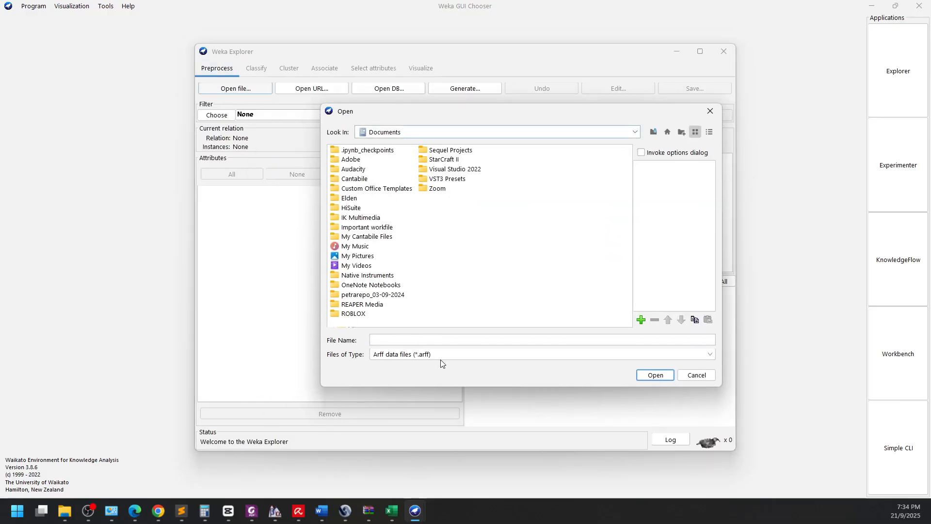
pyautogui.click(440, 359)
pyautogui.click(448, 242)
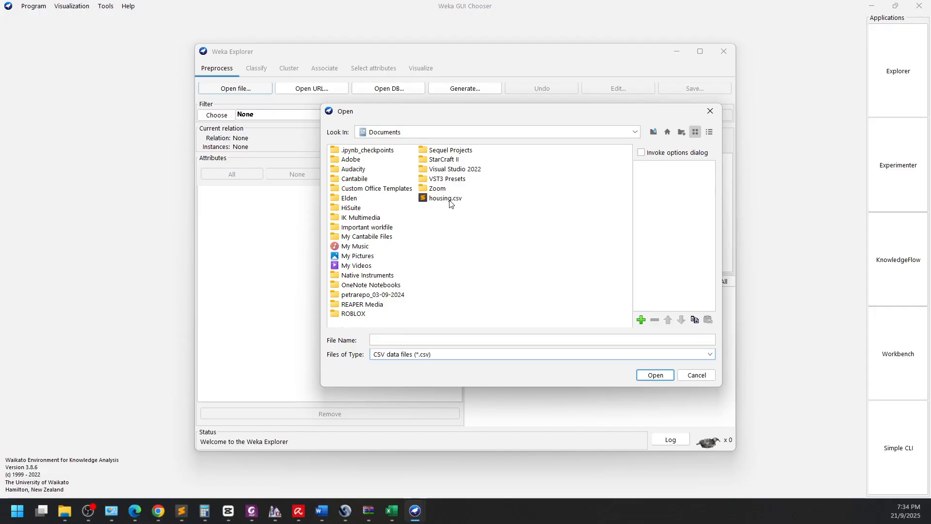
pyautogui.doubleClick(445, 198)
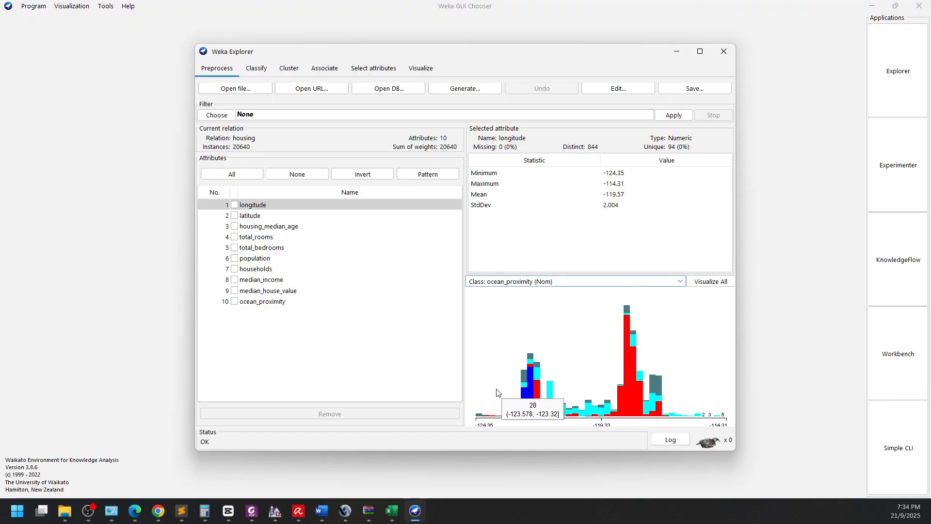
# Set the Preprocess histogram to No class and show the statistics of the median_house_value attribute.
pyautogui.moveTo(528, 406)
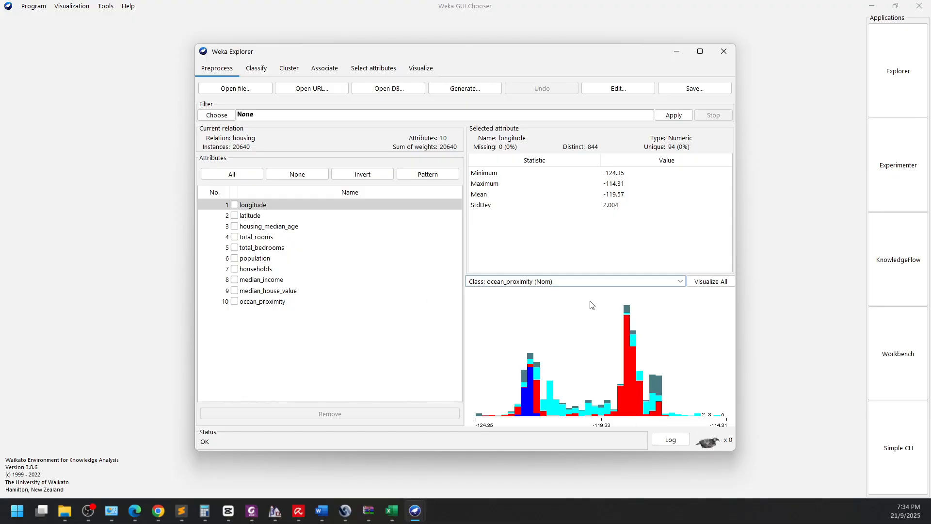
pyautogui.click(595, 282)
pyautogui.click(596, 282)
pyautogui.click(597, 282)
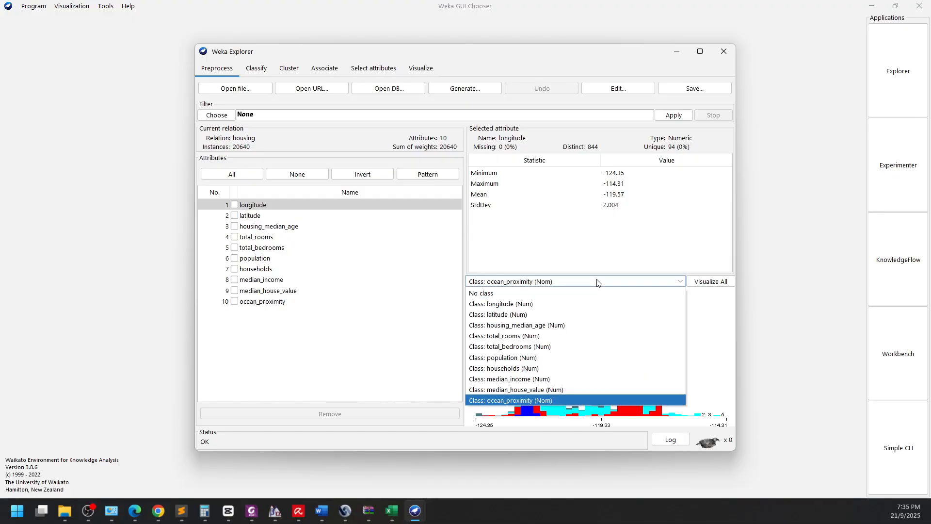
pyautogui.click(573, 293)
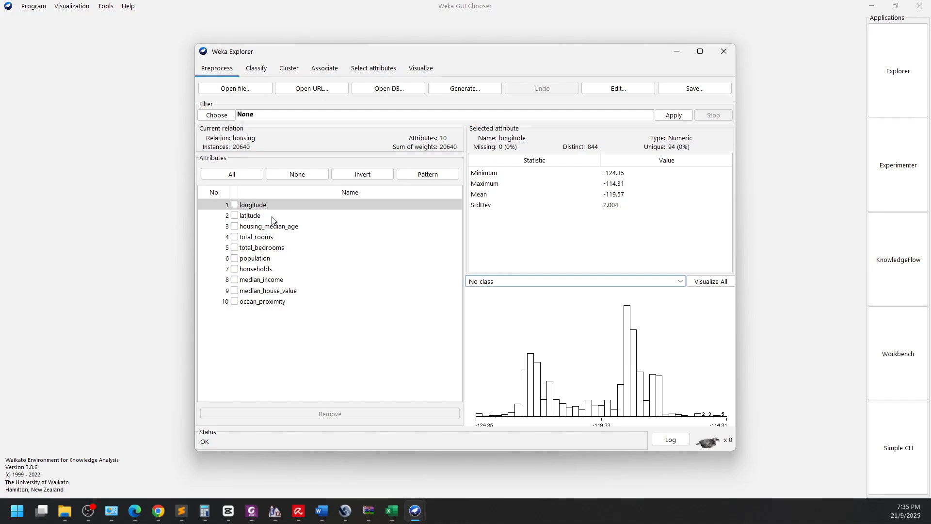
pyautogui.click(261, 290)
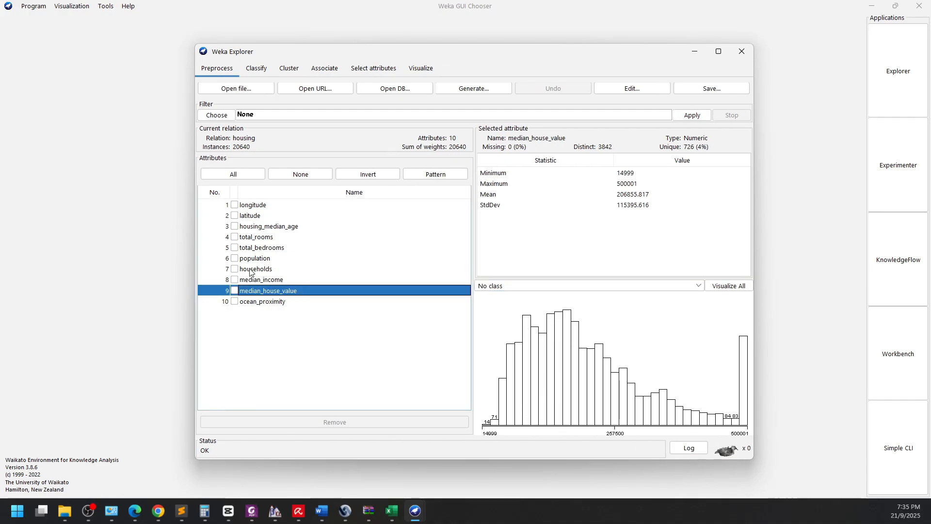
# Switch to Chrome to read the medianHouseValue description on the Kaggle dataset page, and return to the Weka Explorer.
pyautogui.click(158, 511)
pyautogui.scroll(1, 363, 353)
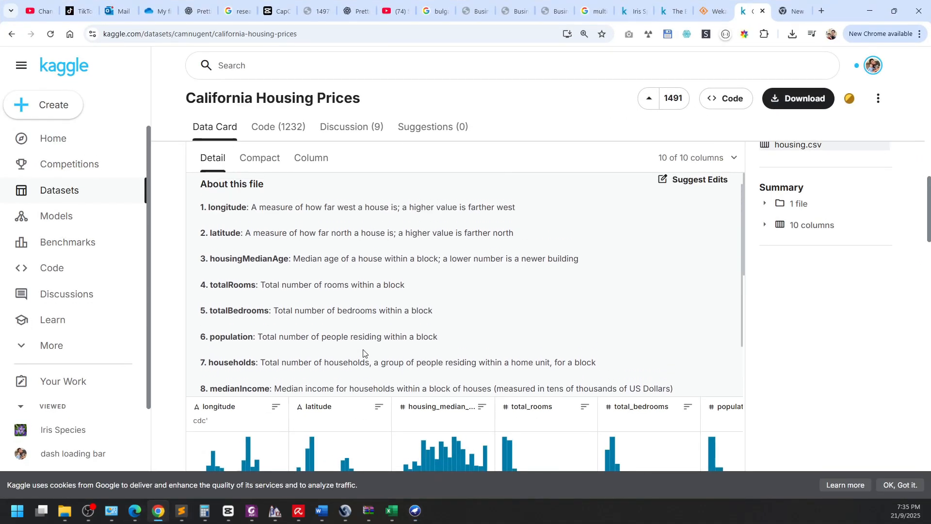
pyautogui.scroll(-2, 363, 352)
pyautogui.moveTo(283, 340); pyautogui.dragTo(587, 344)
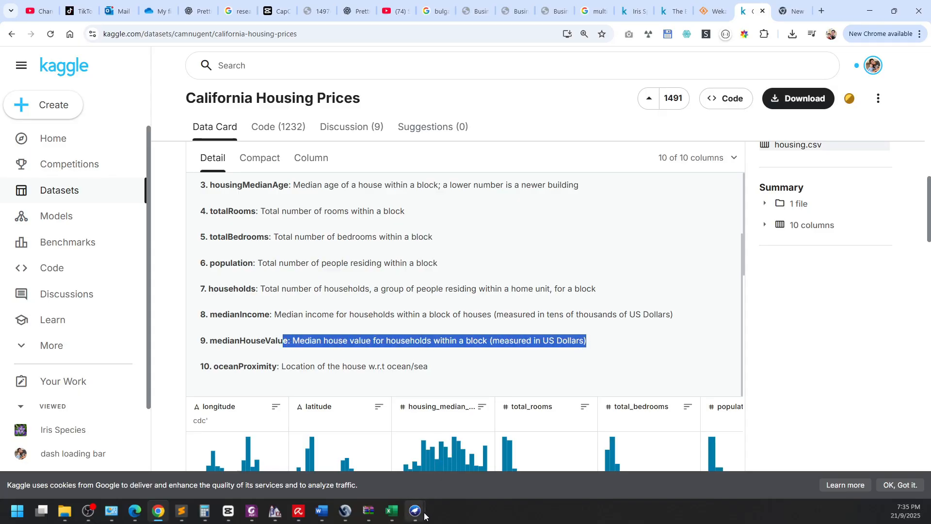
pyautogui.moveTo(422, 518)
pyautogui.click(468, 456)
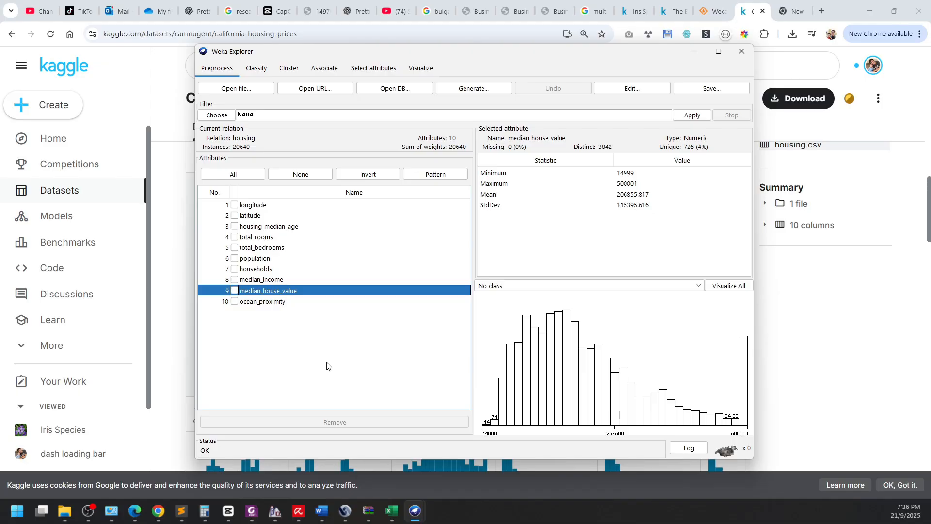
# Run attribute selection on the full training set with CorrelationAttributeEval and Ranker, using median_house_value as the class.
pyautogui.click(311, 302)
pyautogui.click(374, 68)
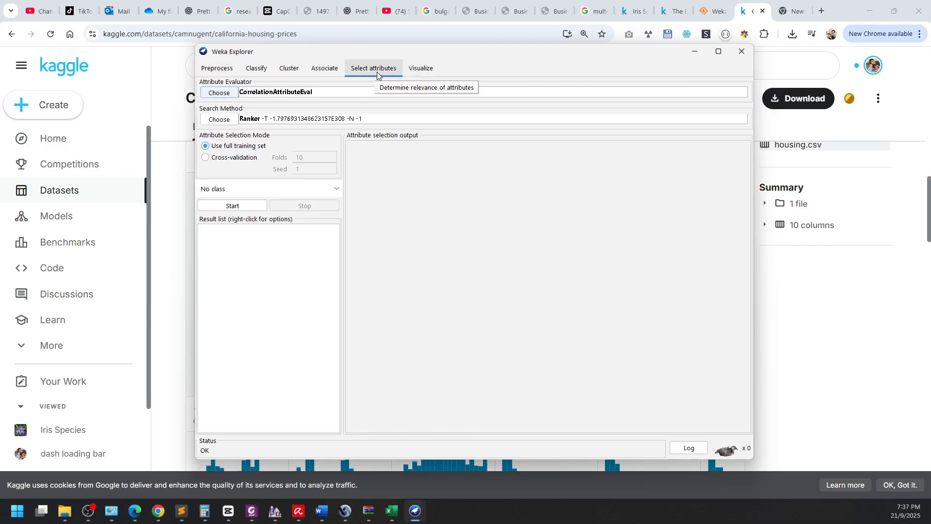
pyautogui.click(229, 95)
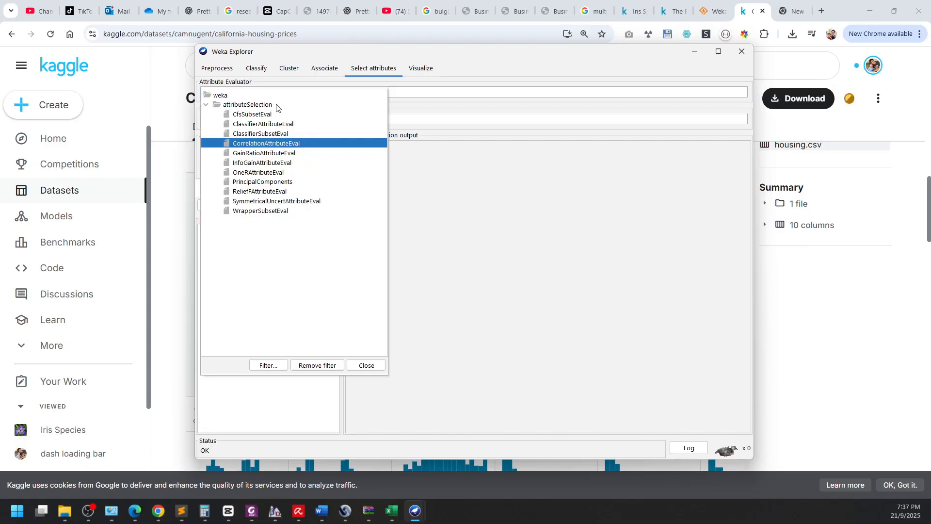
pyautogui.click(266, 143)
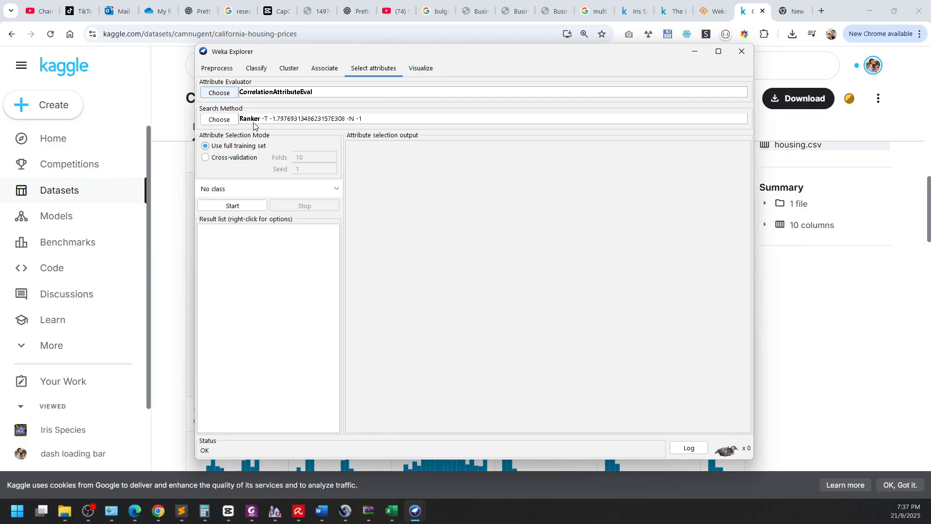
pyautogui.click(245, 189)
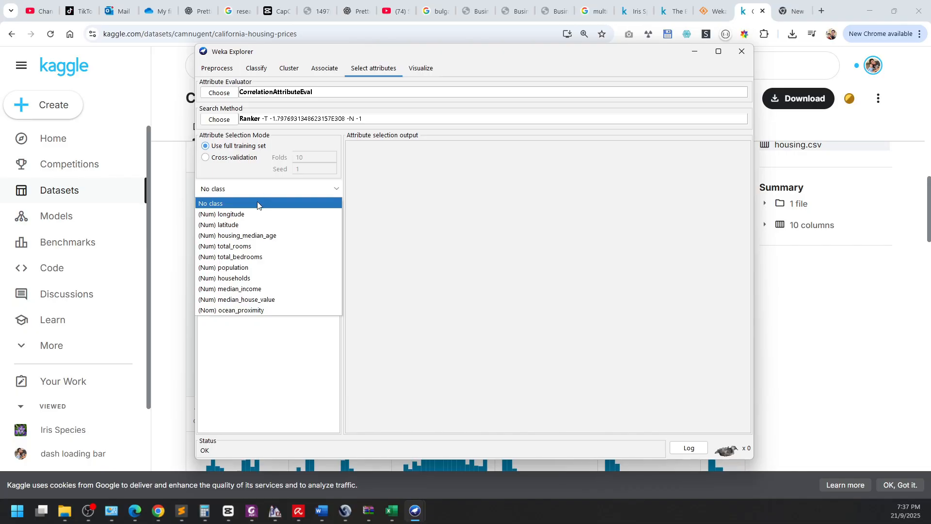
pyautogui.click(257, 300)
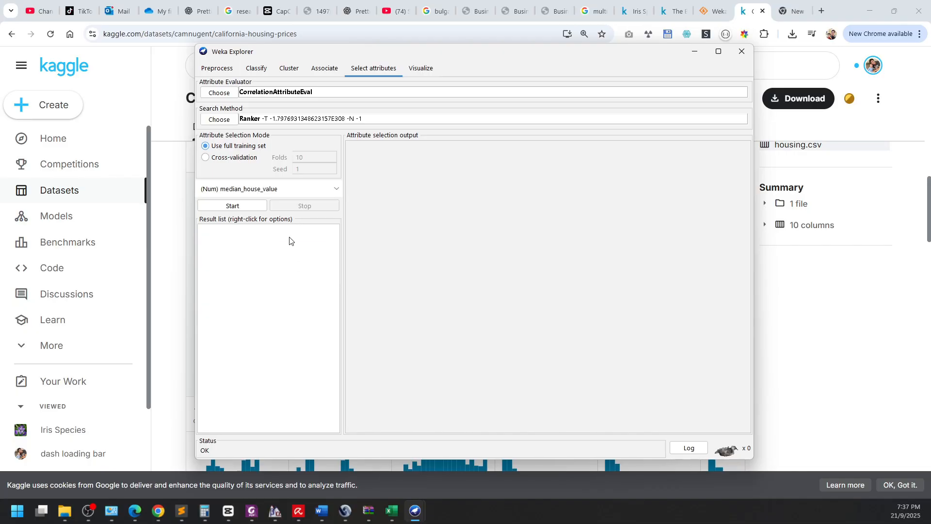
pyautogui.click(247, 205)
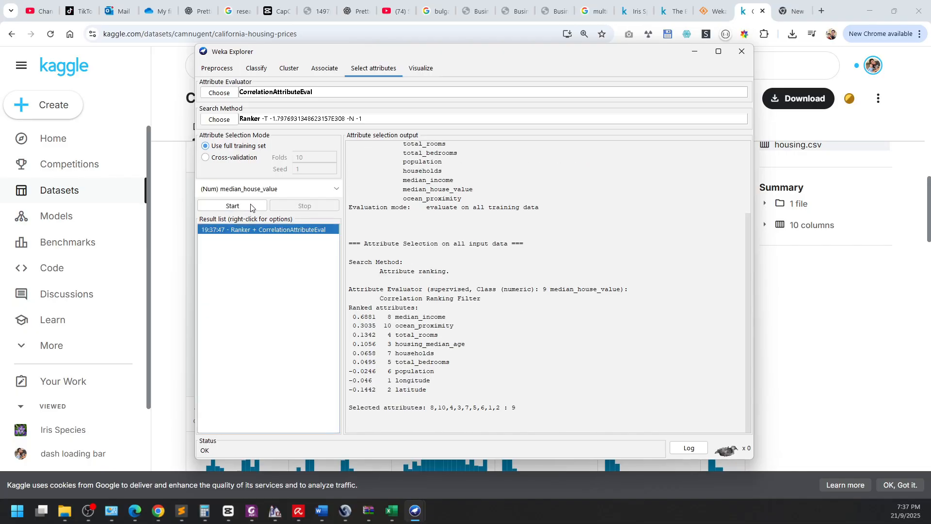
# Examine the ranked attributes in the selection output, comparing the correlations of median_income, ocean_proximity and the remaining attributes.
pyautogui.click(447, 320)
pyautogui.moveTo(447, 320); pyautogui.dragTo(352, 317)
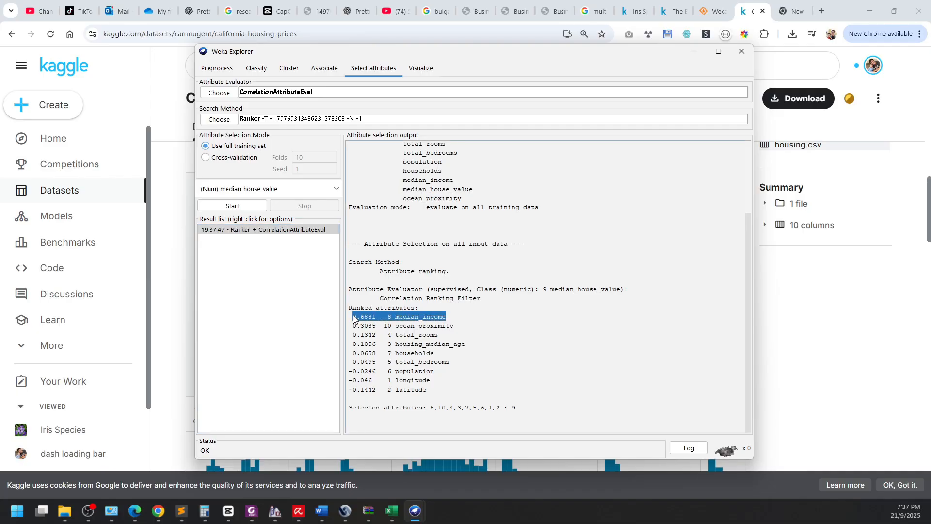
pyautogui.click(465, 353)
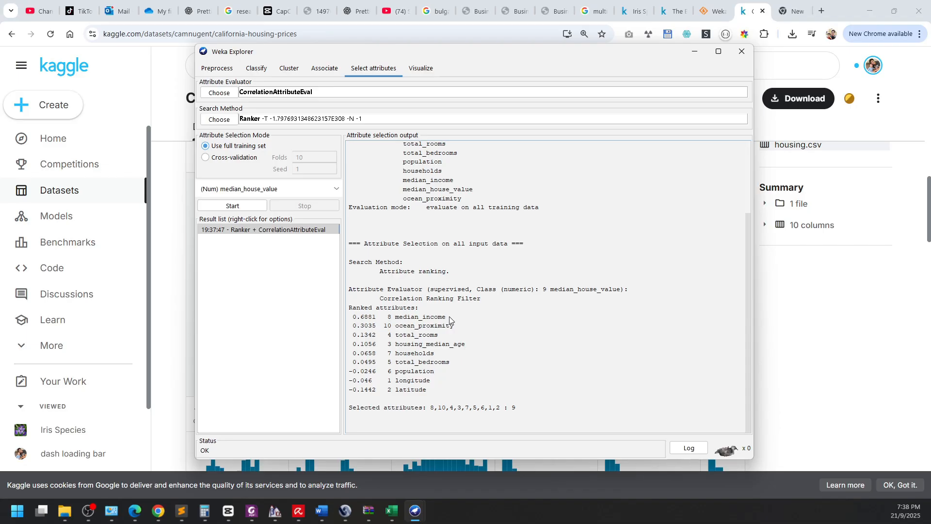
pyautogui.moveTo(449, 316); pyautogui.dragTo(423, 319)
pyautogui.click(463, 321)
pyautogui.moveTo(450, 326); pyautogui.dragTo(353, 331)
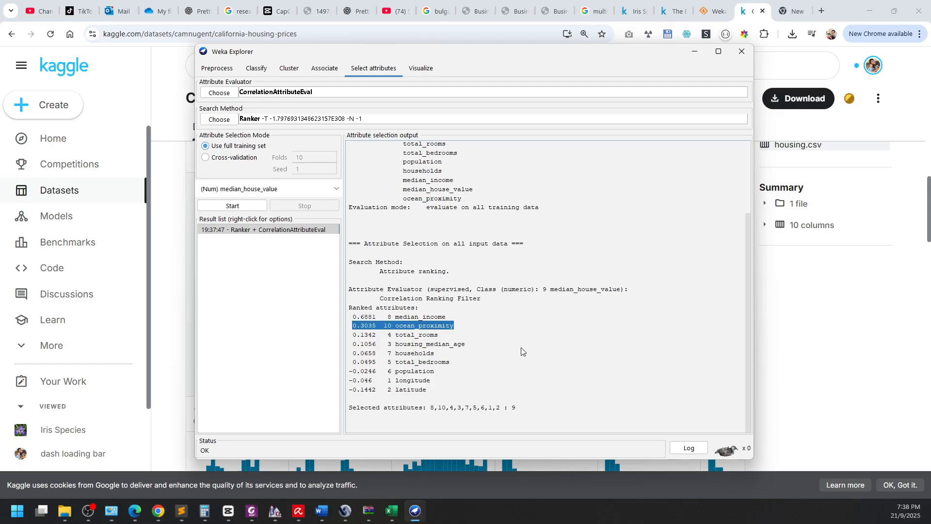
pyautogui.click(533, 324)
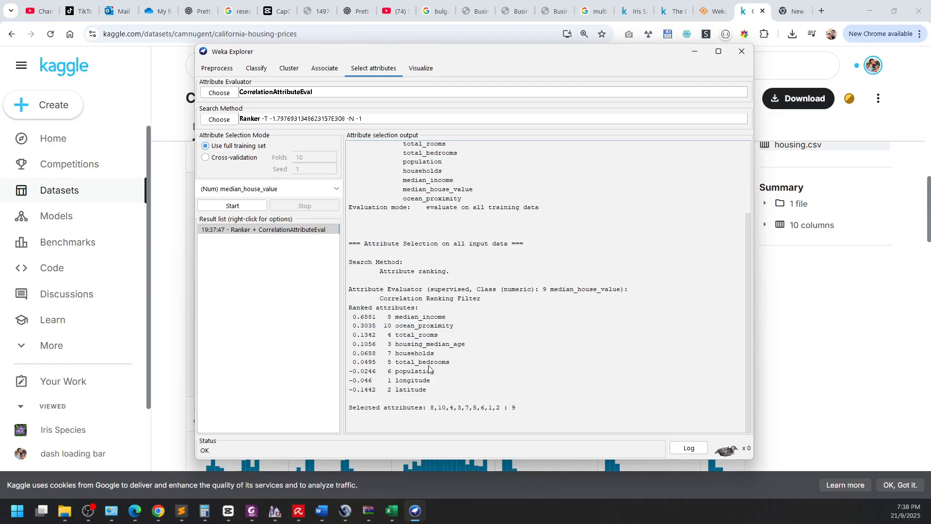
pyautogui.moveTo(349, 334); pyautogui.dragTo(468, 373)
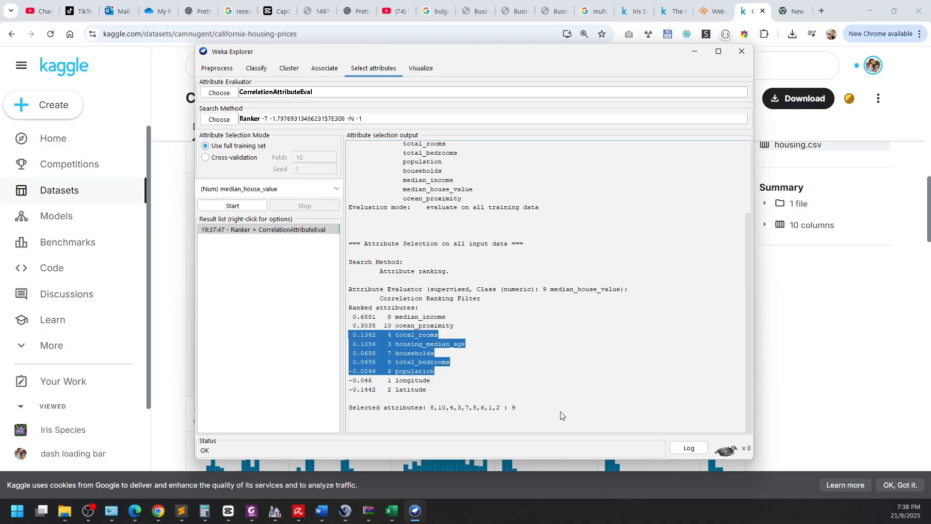
pyautogui.click(470, 363)
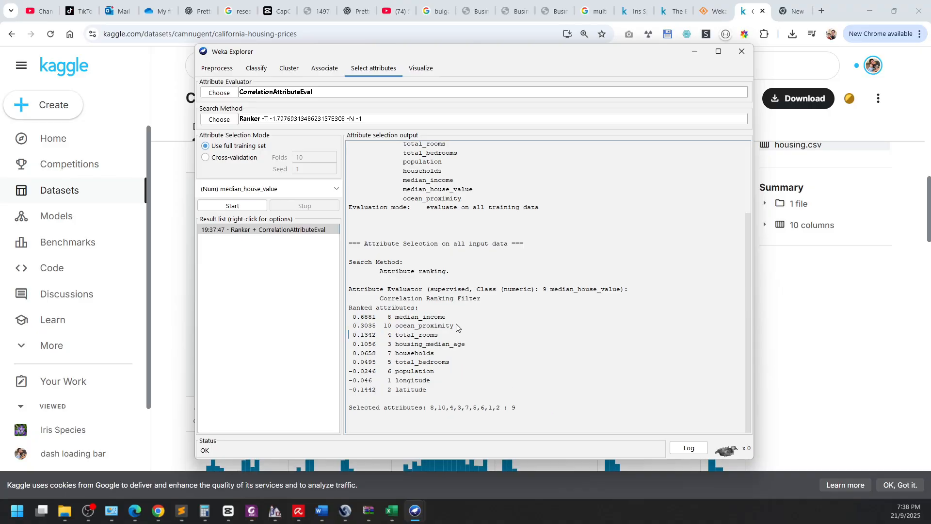
pyautogui.moveTo(446, 317); pyautogui.dragTo(353, 317)
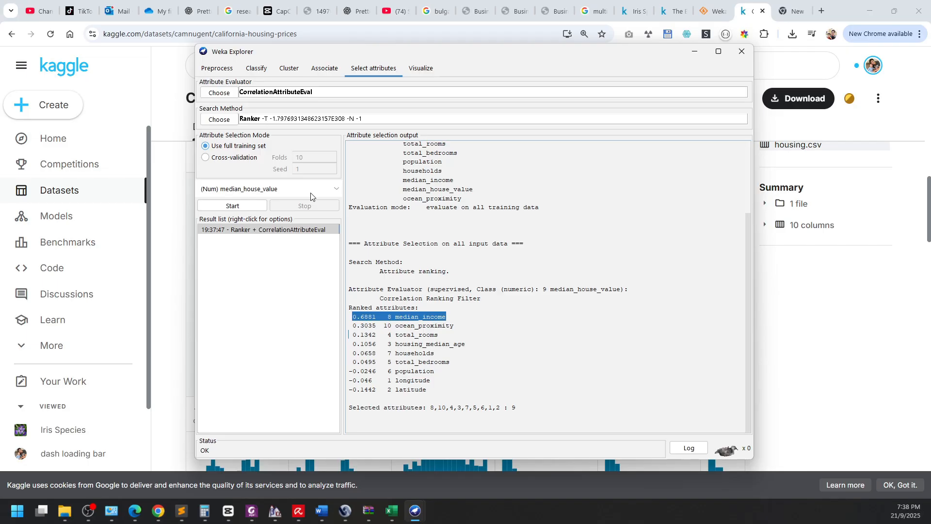
# Try to choose LinearRegression from the functions group as the classifier.
pyautogui.click(264, 69)
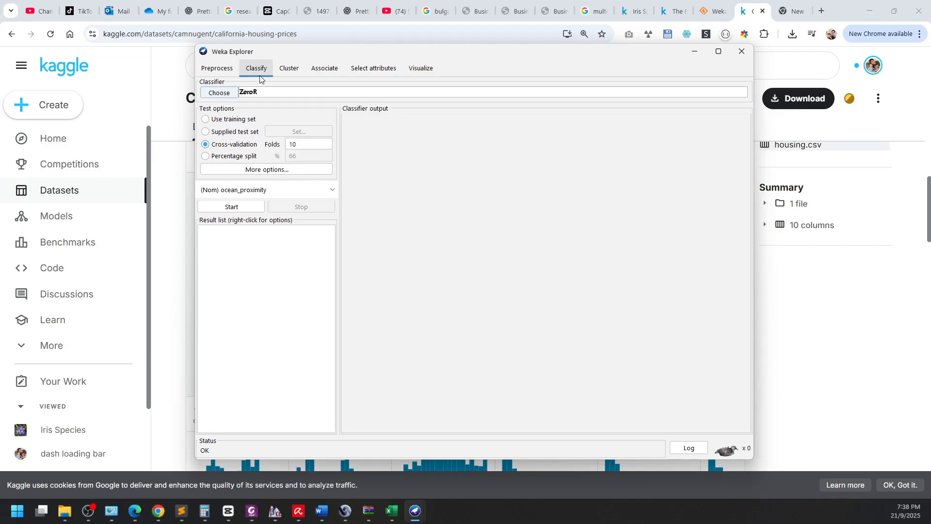
pyautogui.click(231, 95)
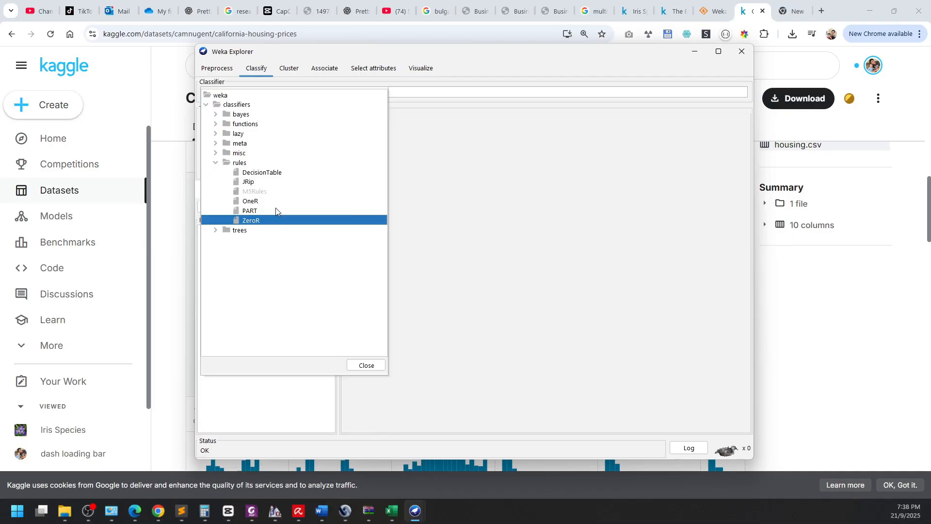
pyautogui.click(216, 124)
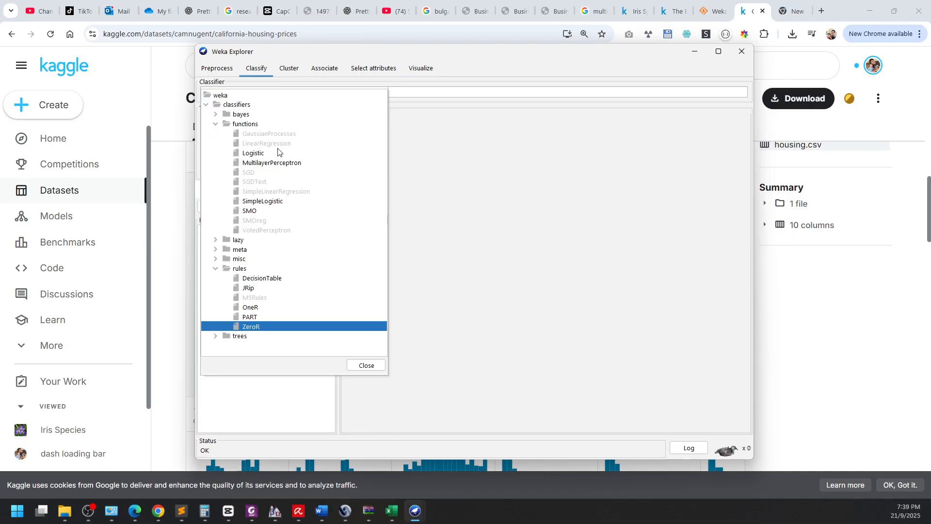
pyautogui.moveTo(275, 148)
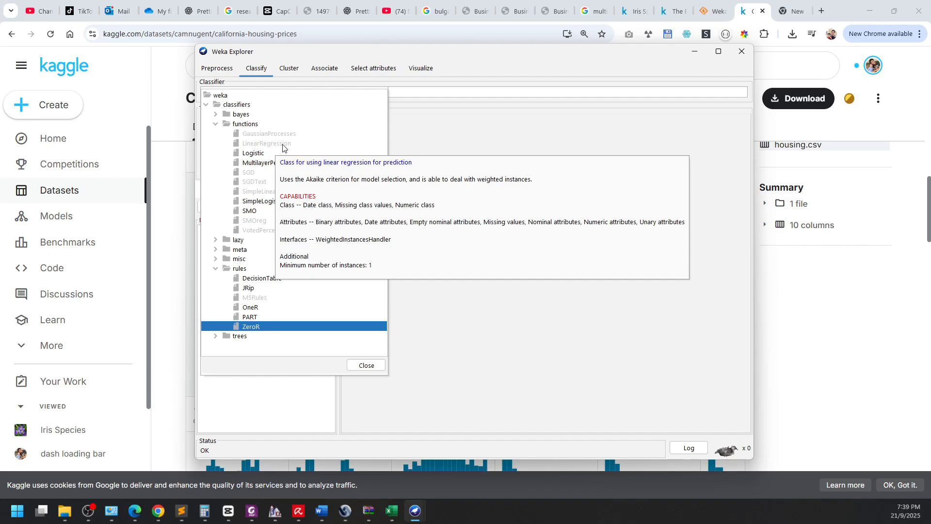
pyautogui.click(428, 147)
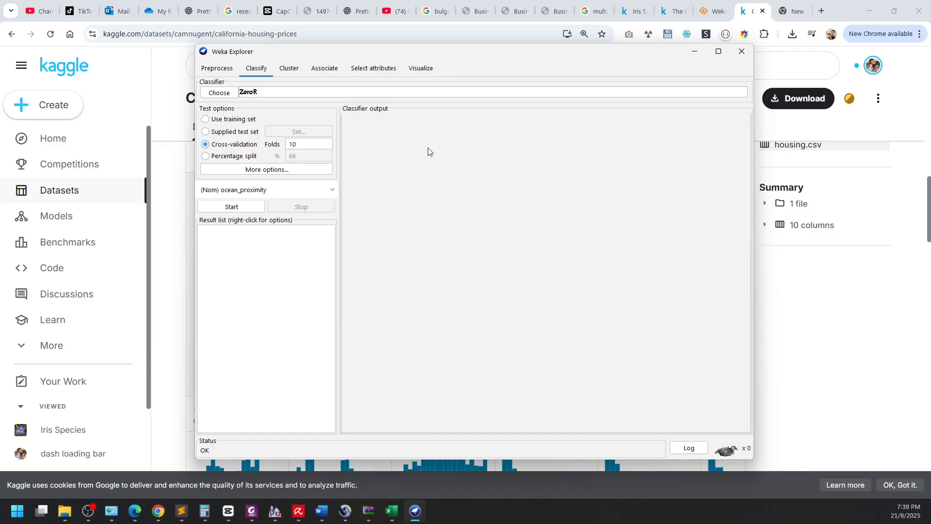
# Remove the ocean_proximity attribute from the housing dataset in Preprocess.
pyautogui.click(213, 73)
pyautogui.click(263, 303)
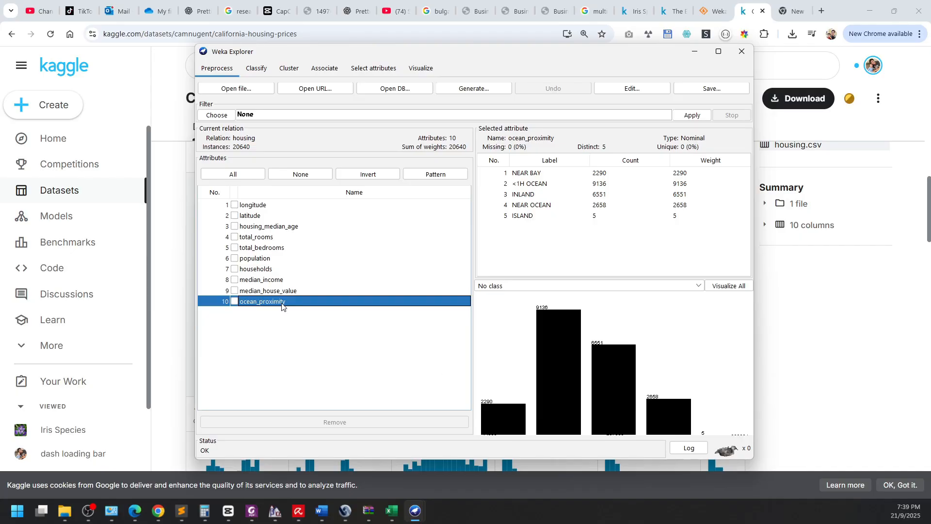
pyautogui.click(234, 301)
pyautogui.click(368, 423)
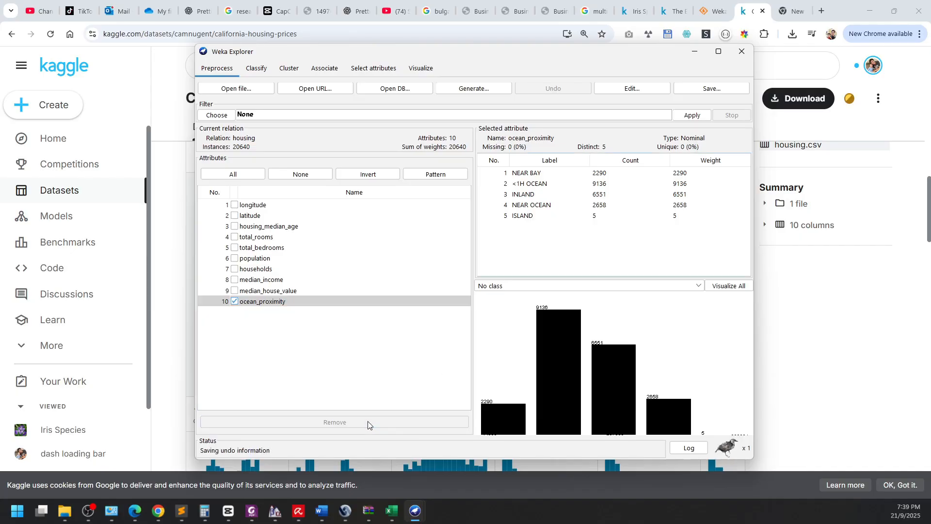
# Run the LinearRegression classifier on median_house_value with 10-fold cross-validation.
pyautogui.click(256, 67)
pyautogui.click(217, 92)
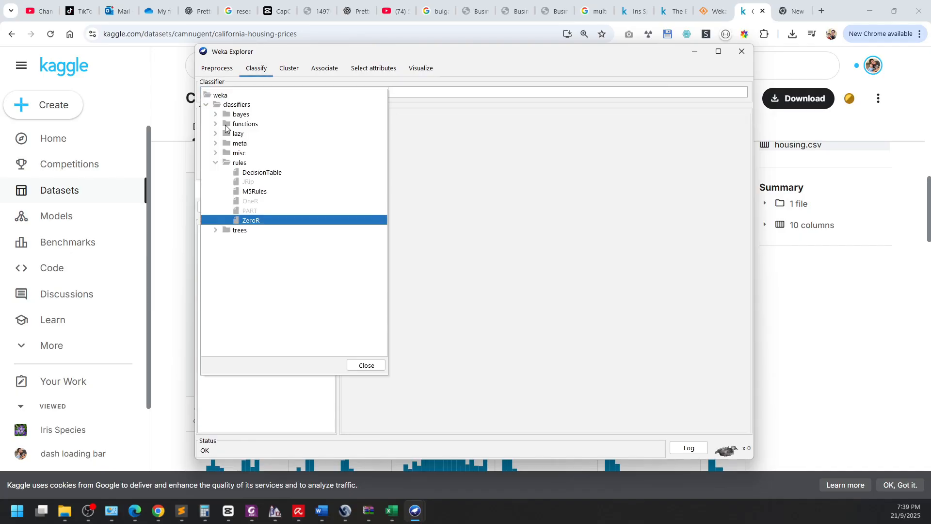
pyautogui.click(216, 124)
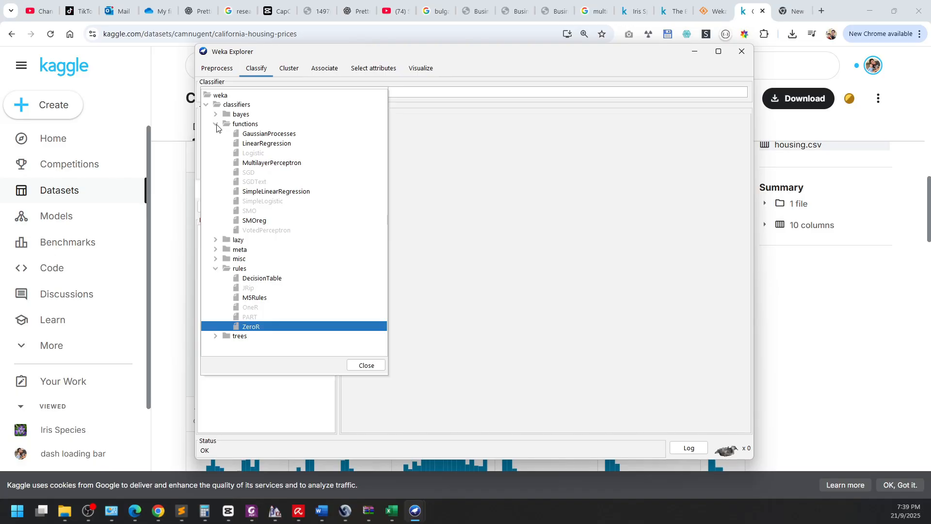
pyautogui.click(259, 144)
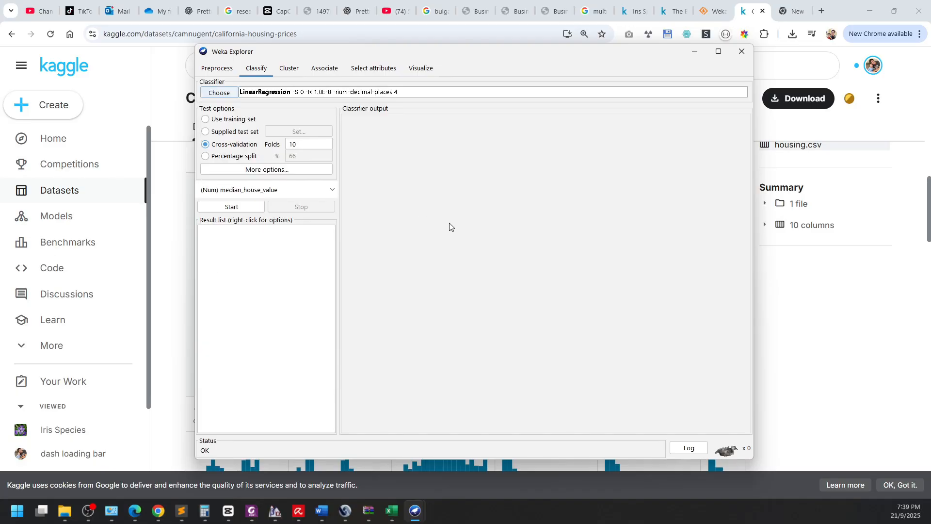
pyautogui.click(275, 193)
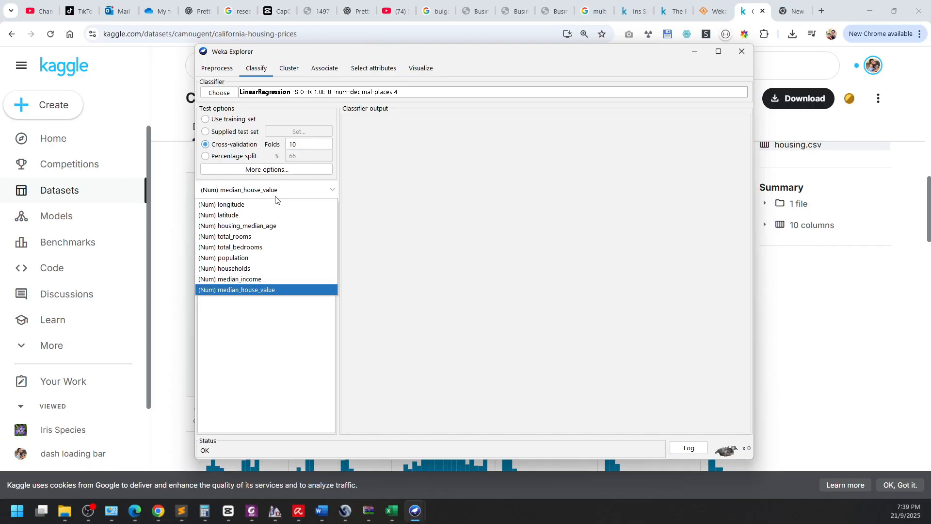
pyautogui.click(275, 197)
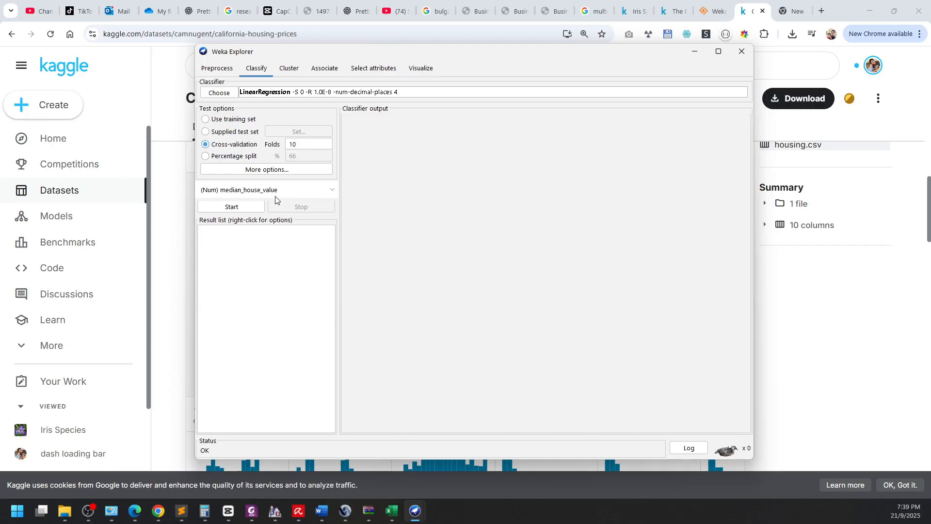
pyautogui.click(311, 147)
pyautogui.click(256, 206)
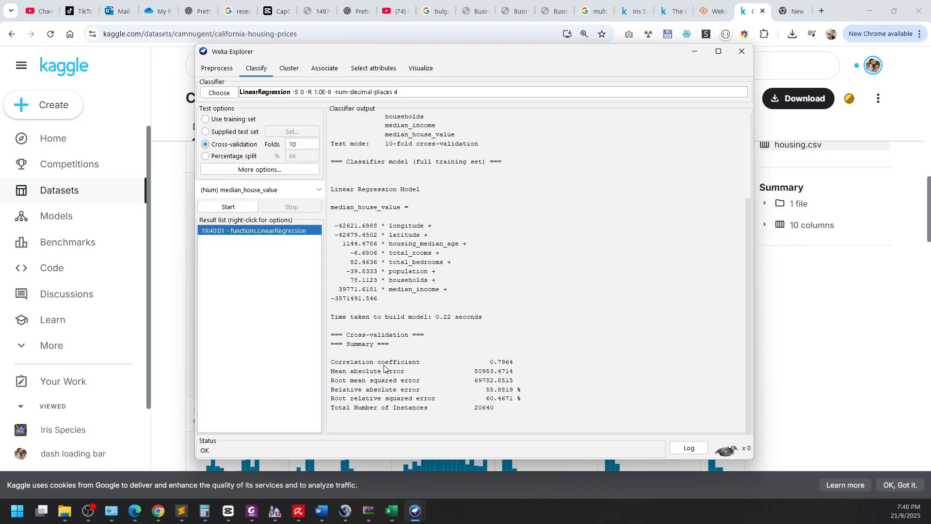
# Examine the correlation coefficient in the linear regression's cross-validation summary.
pyautogui.moveTo(327, 364); pyautogui.dragTo(504, 367)
pyautogui.click(533, 365)
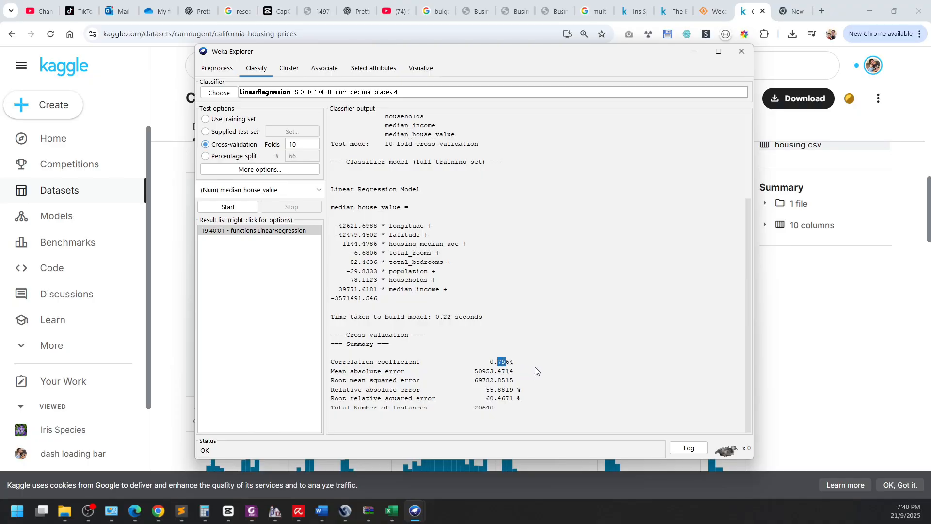
pyautogui.press('Left')
pyautogui.moveTo(331, 362); pyautogui.dragTo(530, 362)
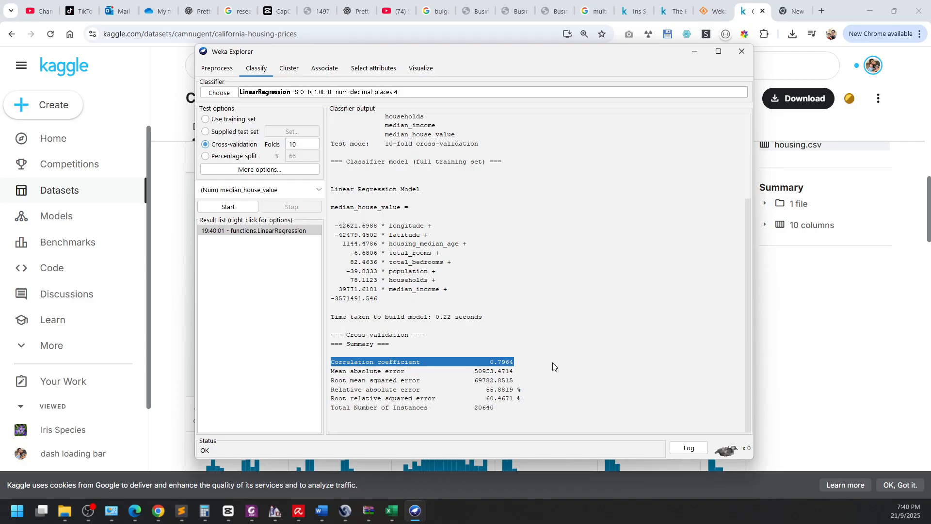
# Examine the relative absolute error and root relative squared error in the linear regression's cross-validation summary.
pyautogui.click(552, 362)
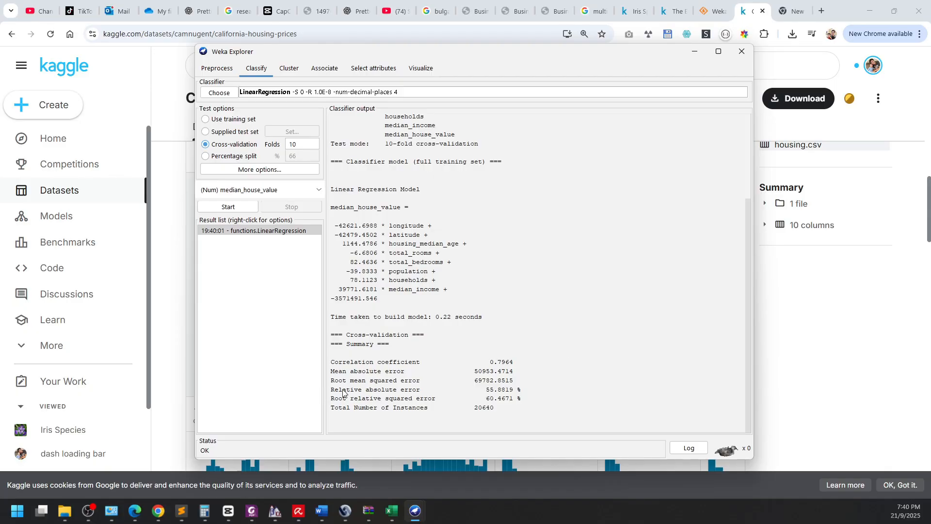
pyautogui.moveTo(342, 392); pyautogui.dragTo(562, 390)
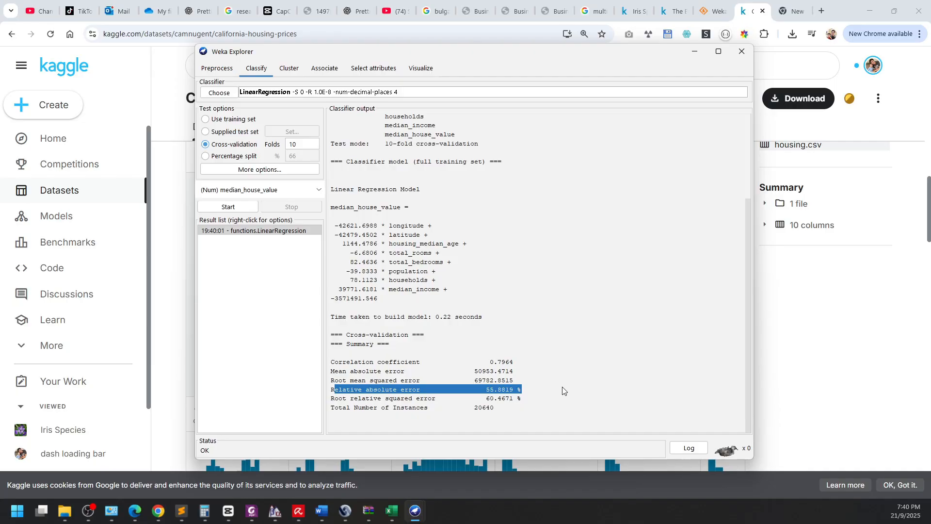
pyautogui.click(563, 390)
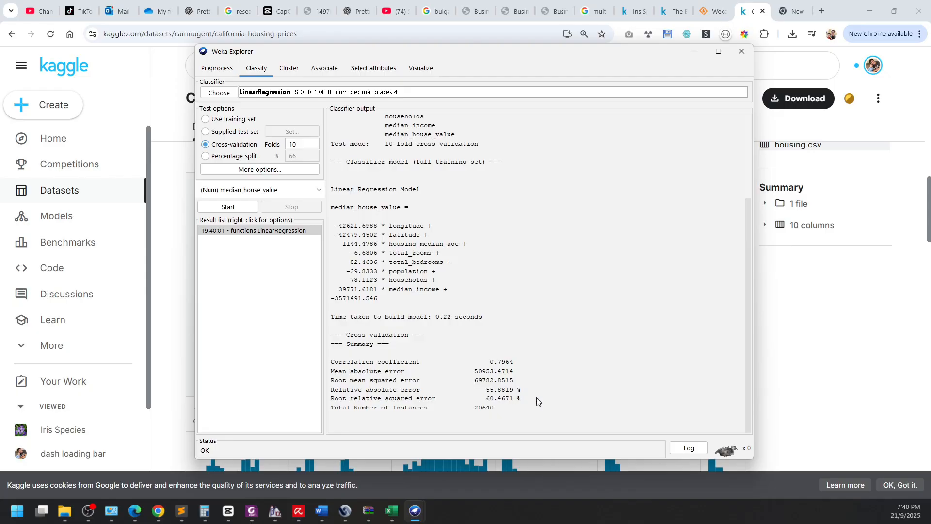
pyautogui.moveTo(489, 393); pyautogui.dragTo(524, 396)
pyautogui.moveTo(331, 399); pyautogui.dragTo(558, 404)
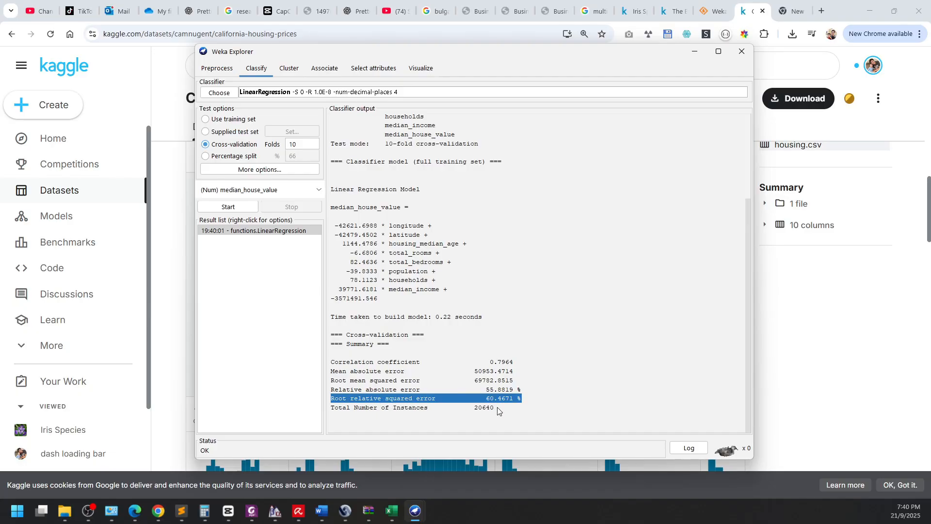
pyautogui.click(515, 408)
# Switch to Calculator, enter the linear regression's correlation coefficient as the percentage 79.64, and return to Weka Explorer.
pyautogui.hotkey('alt', 'Tab')
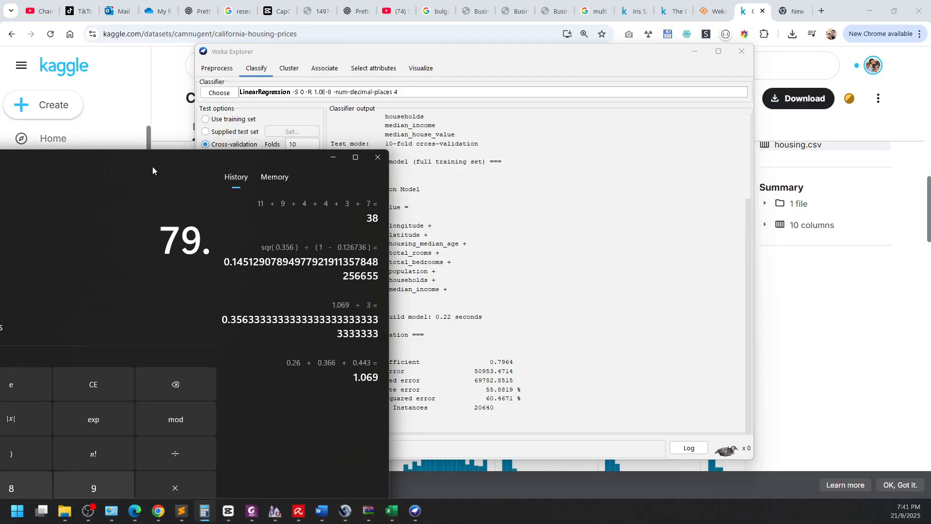
pyautogui.write('79.64')
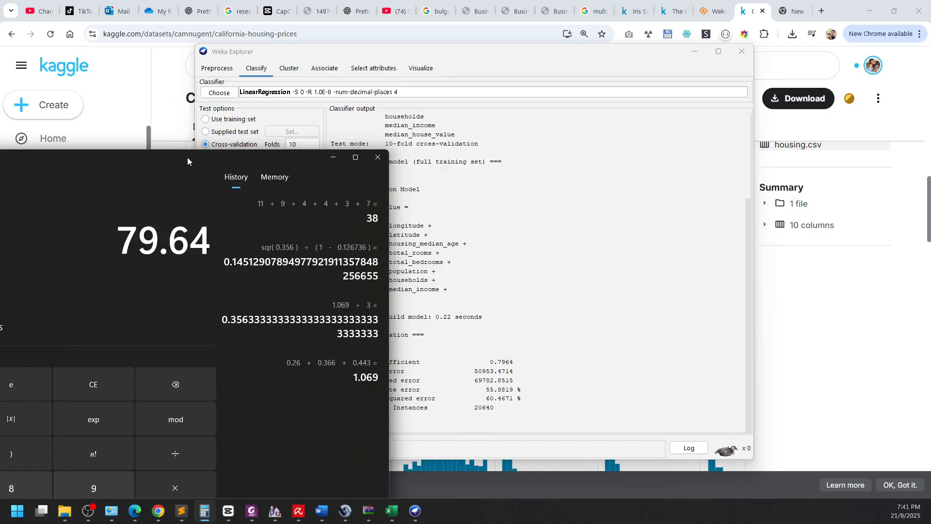
pyautogui.moveTo(187, 157); pyautogui.dragTo(346, 216)
pyautogui.click(19, 361)
pyautogui.click(437, 217)
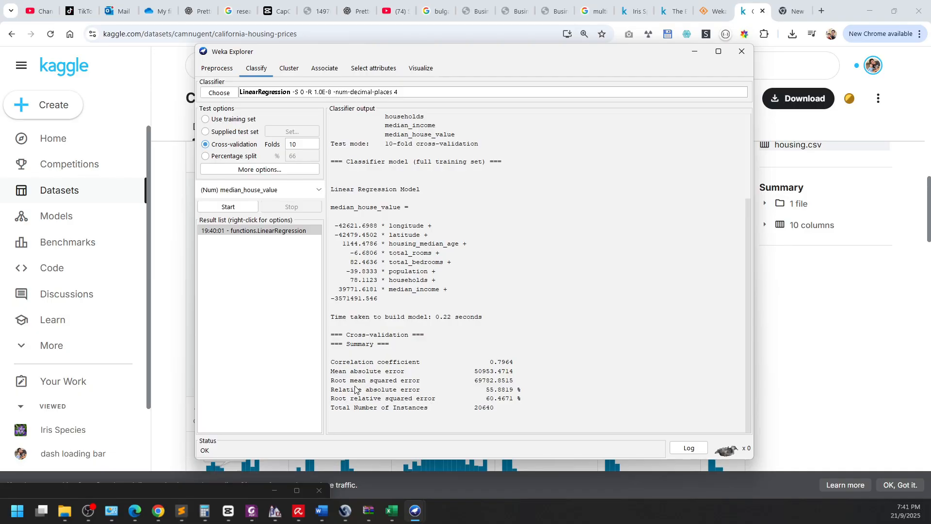
# Review the relative absolute error of the linear regression once more.
pyautogui.moveTo(331, 389); pyautogui.dragTo(424, 394)
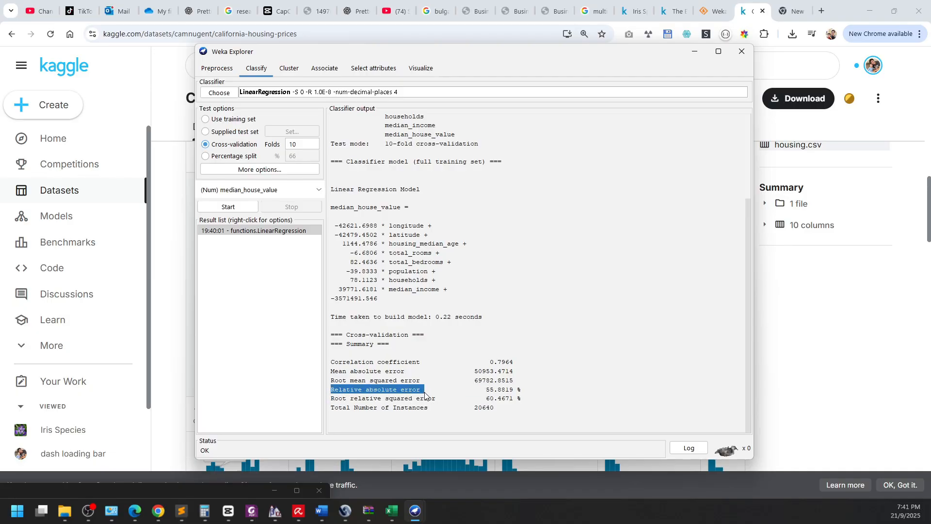
pyautogui.click(489, 391)
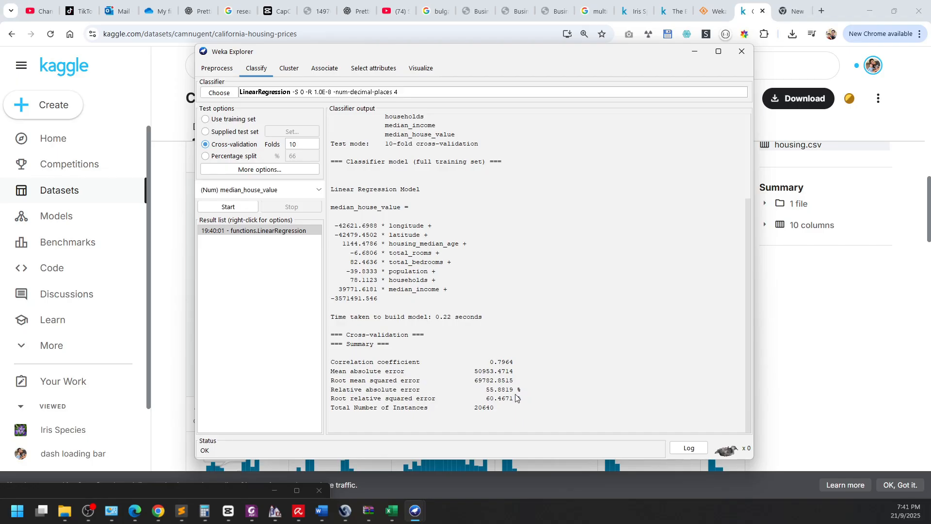
pyautogui.click(489, 395)
# Choose RandomForest from the trees group as the classifier and start a run on median_house_value, stopping it before it completes.
pyautogui.click(221, 93)
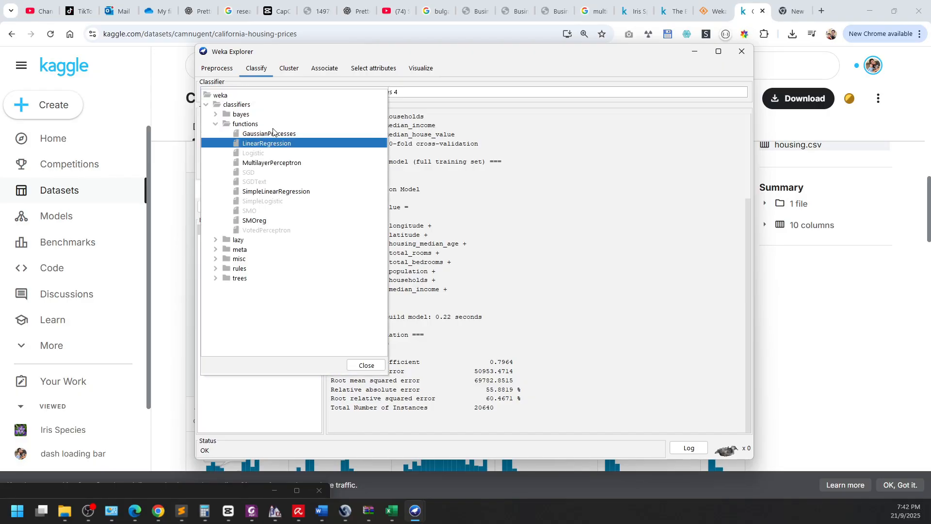
pyautogui.click(216, 278)
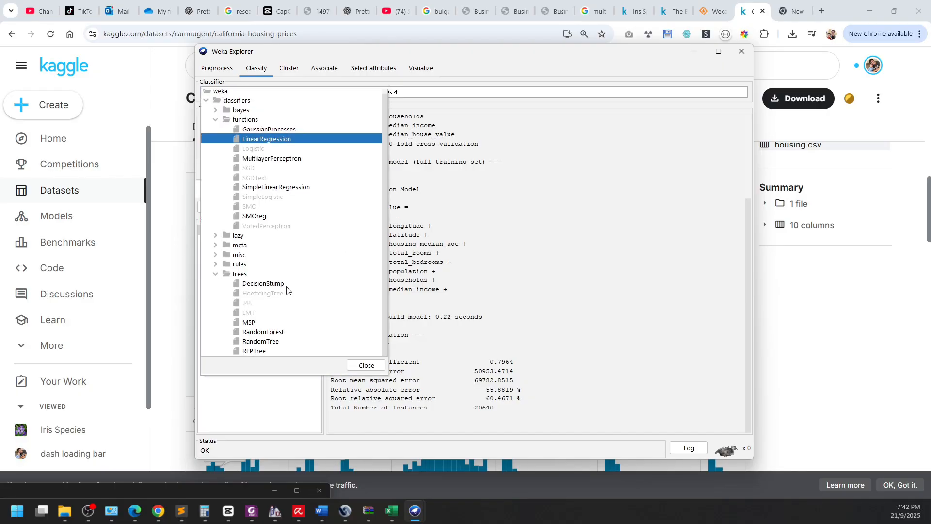
pyautogui.click(270, 333)
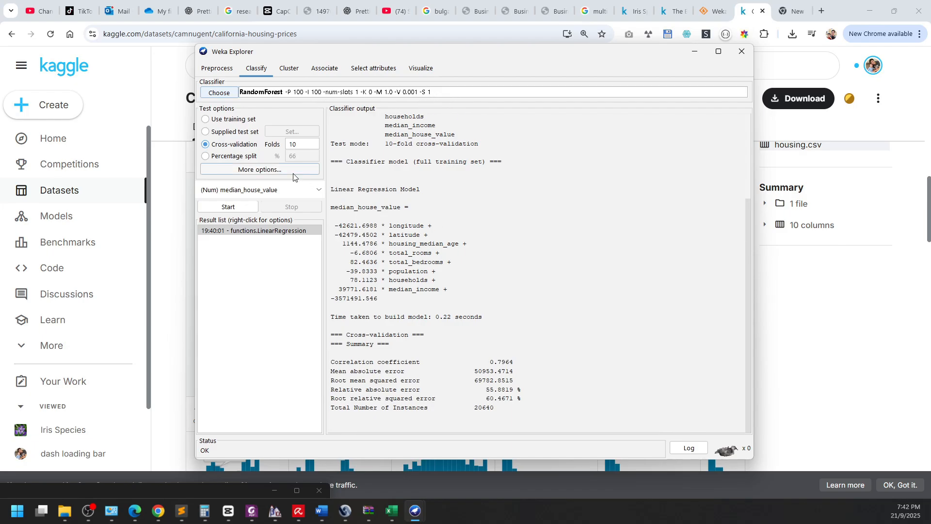
pyautogui.click(248, 206)
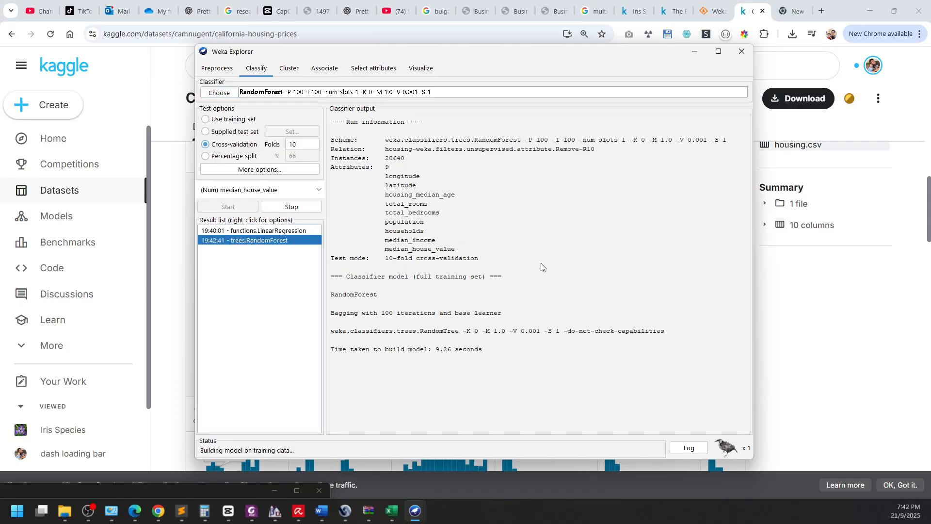
pyautogui.click(288, 206)
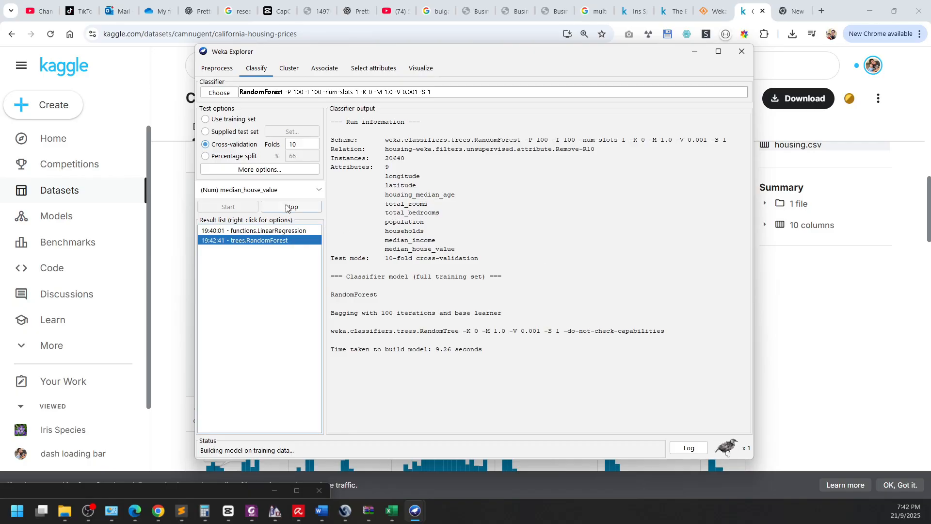
# Reload housing.csv in Preprocess to restore all attributes and select ocean_proximity.
pyautogui.click(216, 68)
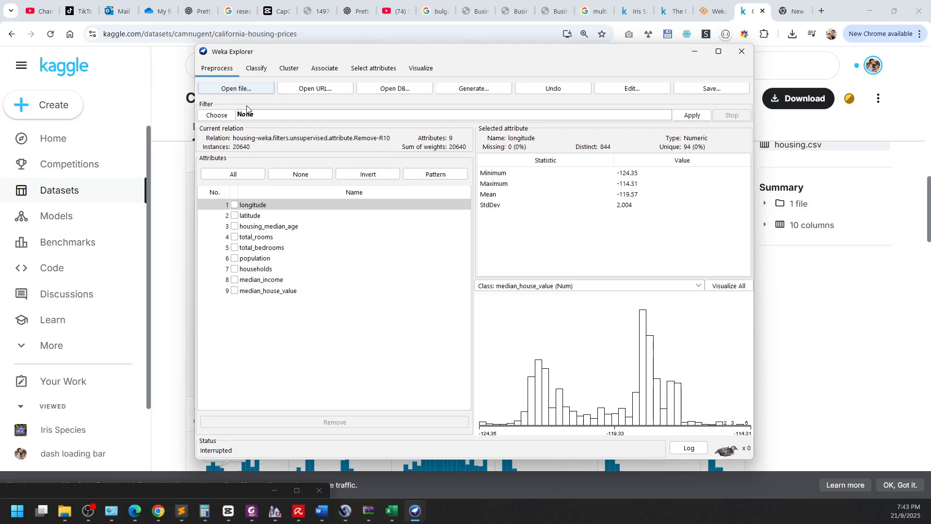
pyautogui.click(269, 89)
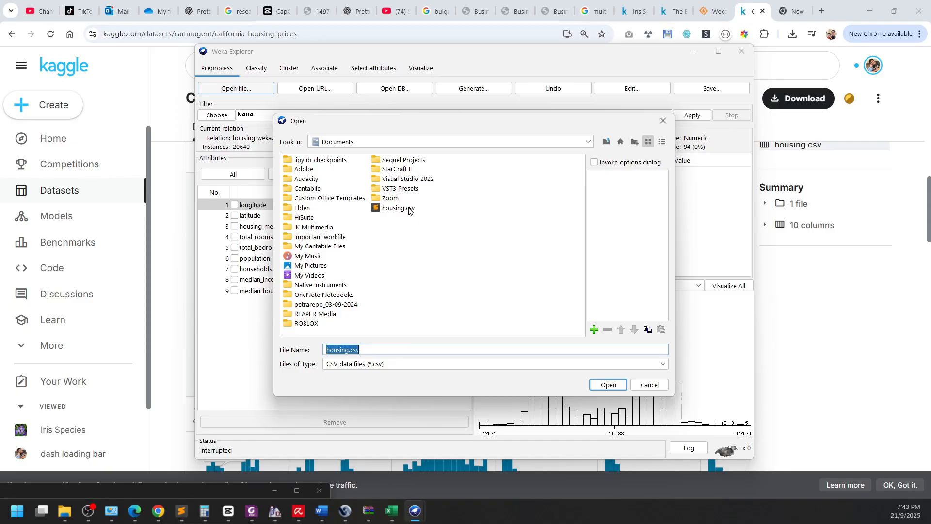
pyautogui.doubleClick(409, 209)
pyautogui.click(279, 301)
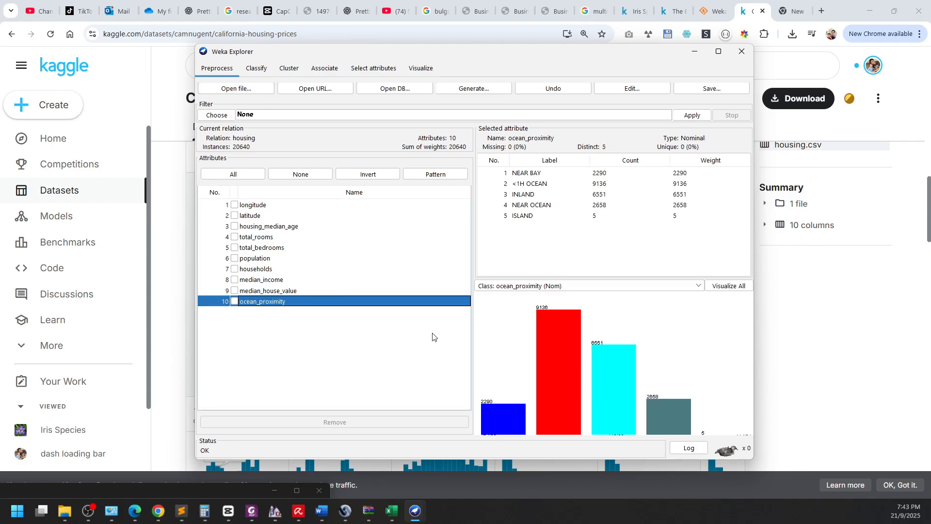
# Set median_house_value as the class attribute for the RandomForest classifier.
pyautogui.click(260, 68)
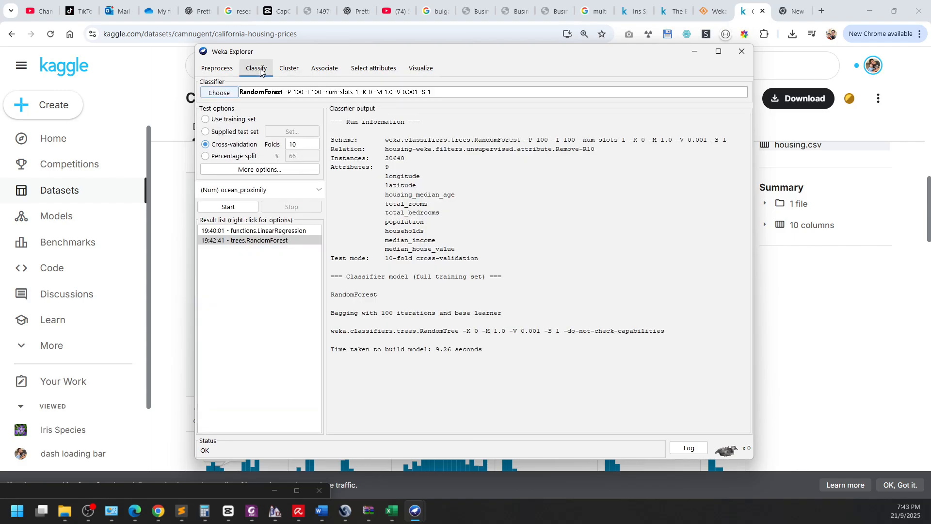
pyautogui.click(258, 189)
pyautogui.click(254, 170)
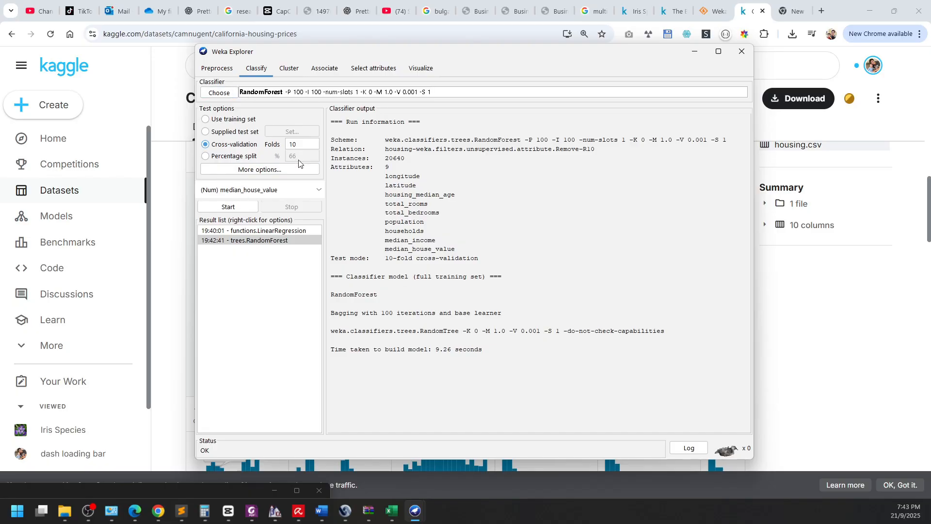
# Set RandomForest's computeAttributeImportance to True and run the classifier with 10-fold cross-validation.
pyautogui.click(385, 93)
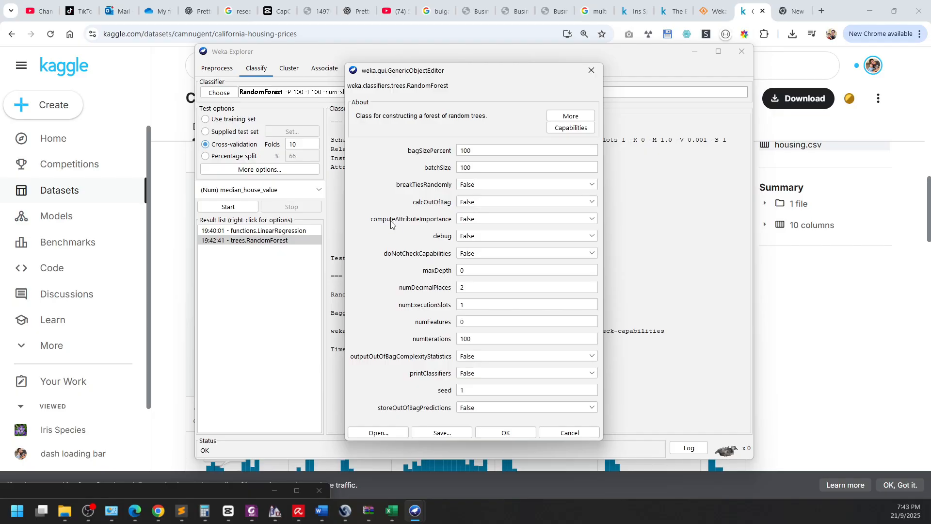
pyautogui.click(489, 221)
pyautogui.click(487, 237)
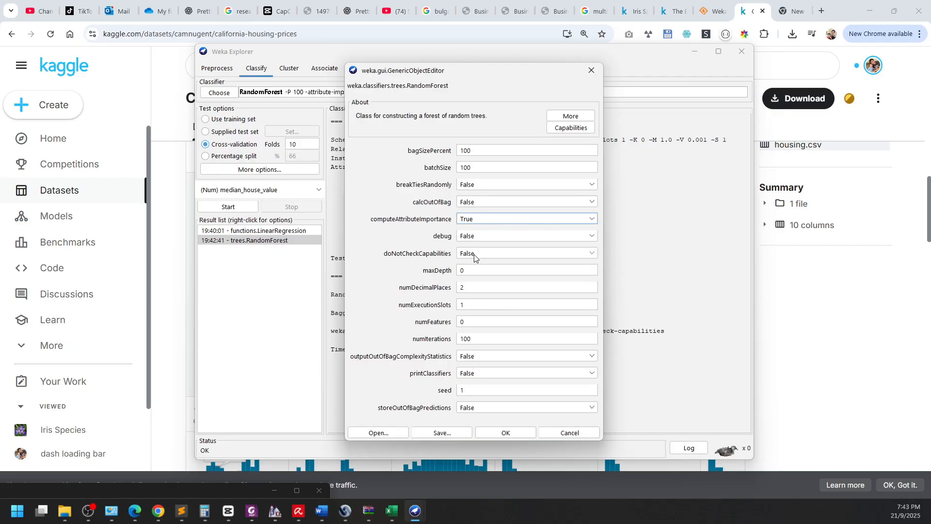
pyautogui.click(505, 432)
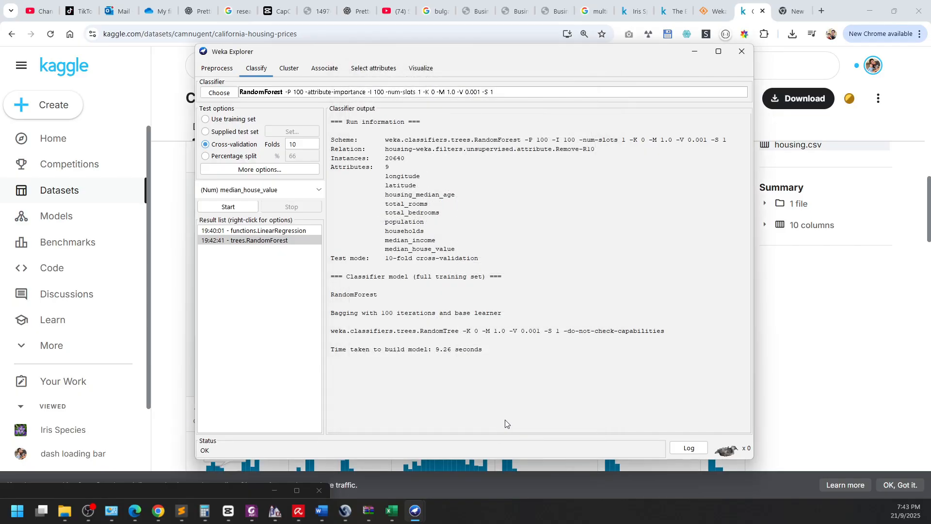
pyautogui.click(231, 207)
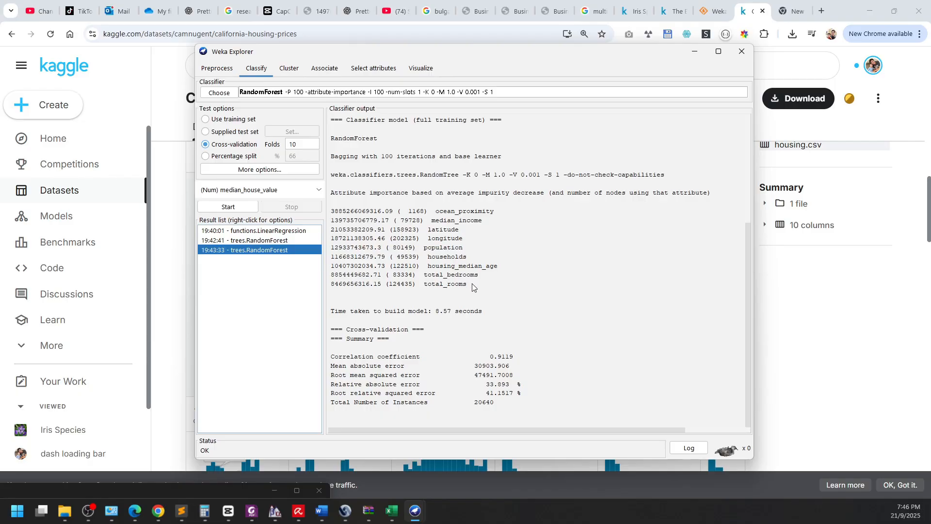
# Examine the attribute importance list in the random forest output, focusing on the ocean_proximity entry.
pyautogui.moveTo(473, 286); pyautogui.dragTo(321, 210)
pyautogui.click(490, 269)
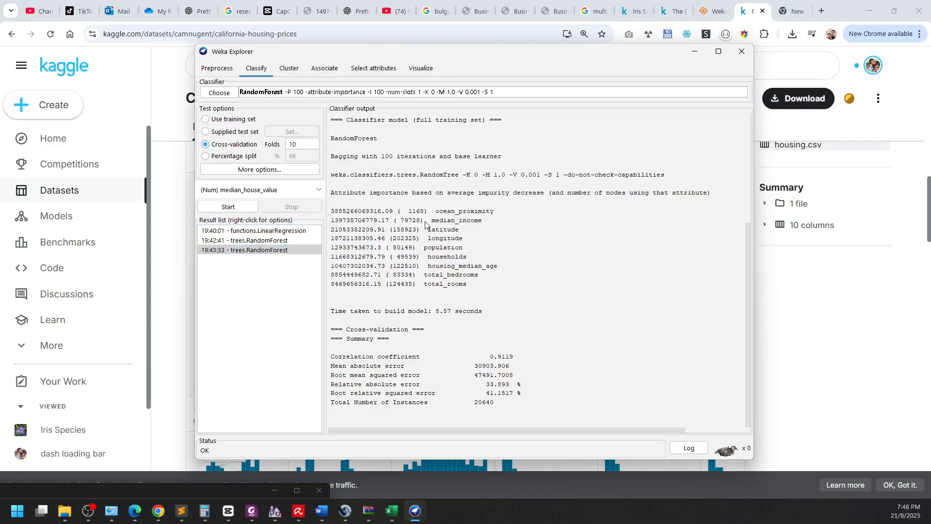
pyautogui.moveTo(495, 212); pyautogui.dragTo(331, 212)
pyautogui.click(525, 219)
pyautogui.moveTo(496, 213); pyautogui.dragTo(327, 213)
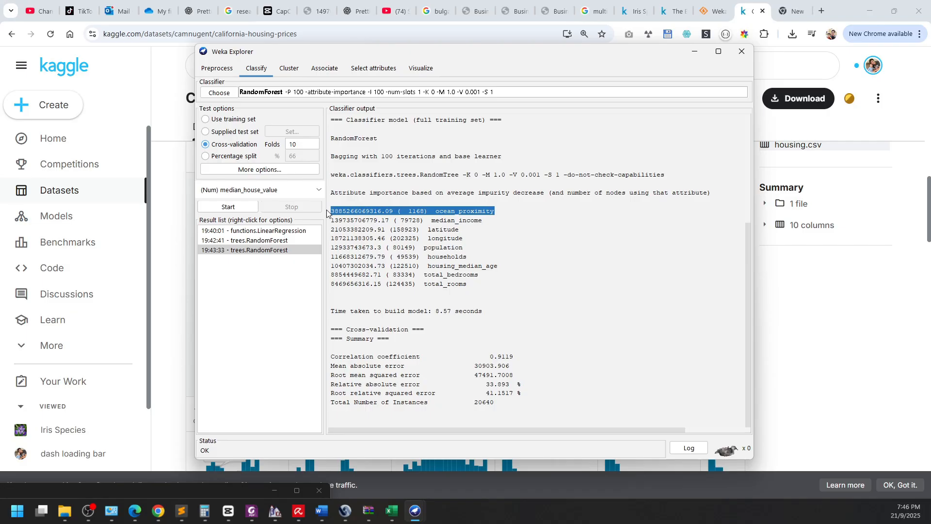
# Compare ocean_proximity's place in the correlation ranking with its place in the random forest's attribute importance list.
pyautogui.click(381, 70)
pyautogui.moveTo(455, 328); pyautogui.dragTo(355, 328)
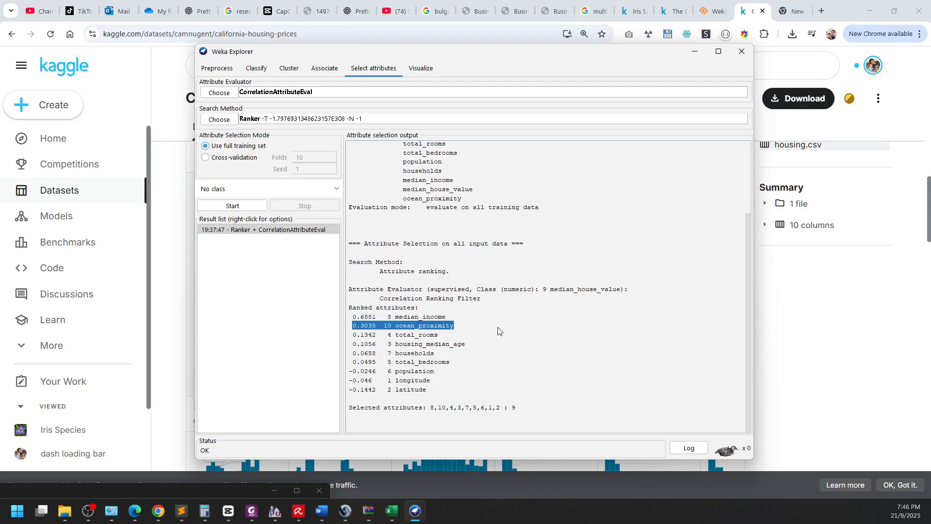
pyautogui.click(256, 68)
pyautogui.moveTo(498, 208); pyautogui.dragTo(350, 204)
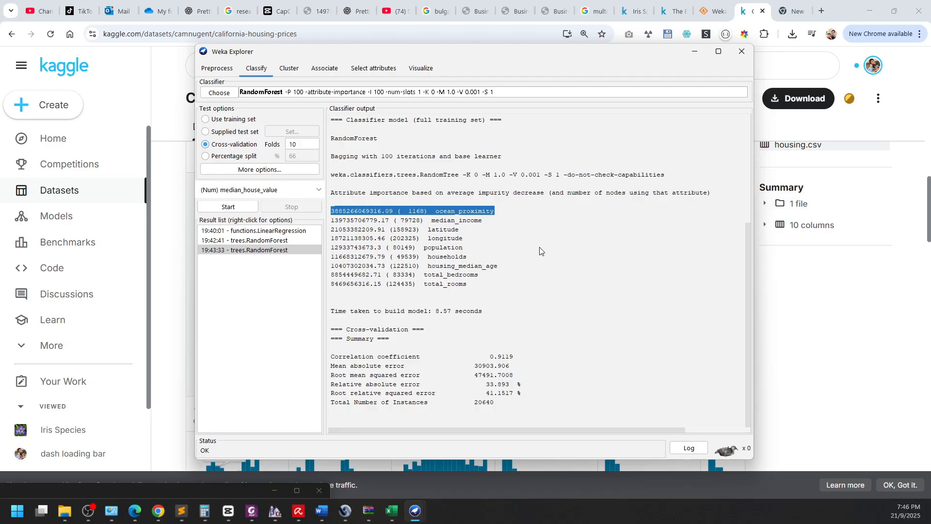
# Compare median_income's place in the random forest's importance list with its place in the correlation ranking.
pyautogui.moveTo(483, 220); pyautogui.dragTo(331, 221)
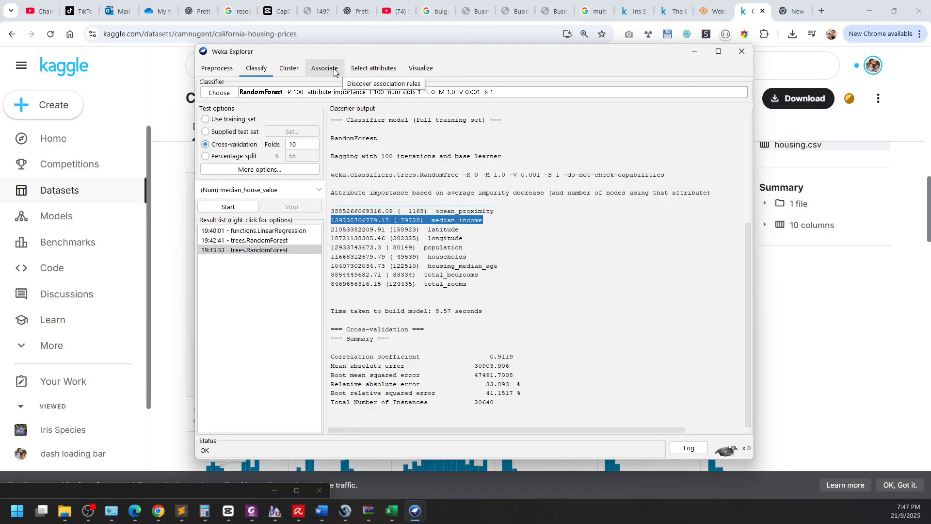
pyautogui.click(373, 69)
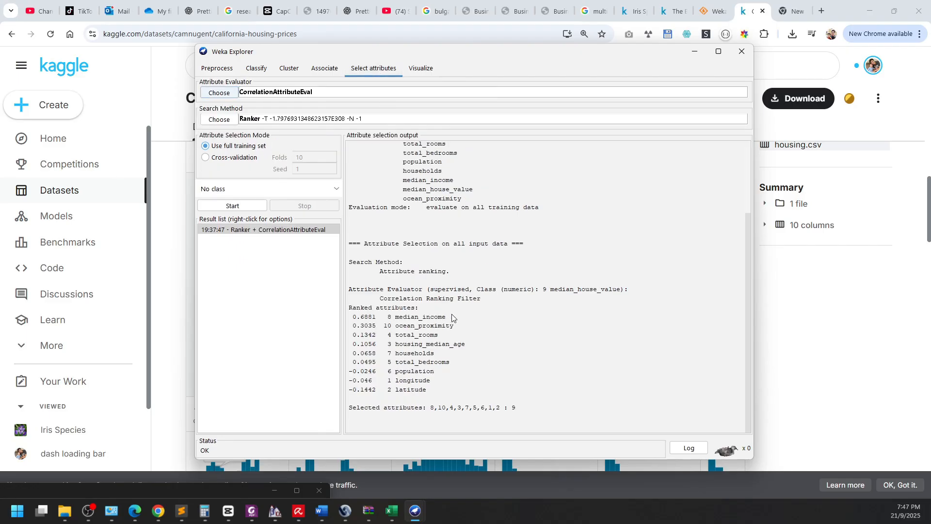
pyautogui.moveTo(449, 316); pyautogui.dragTo(349, 317)
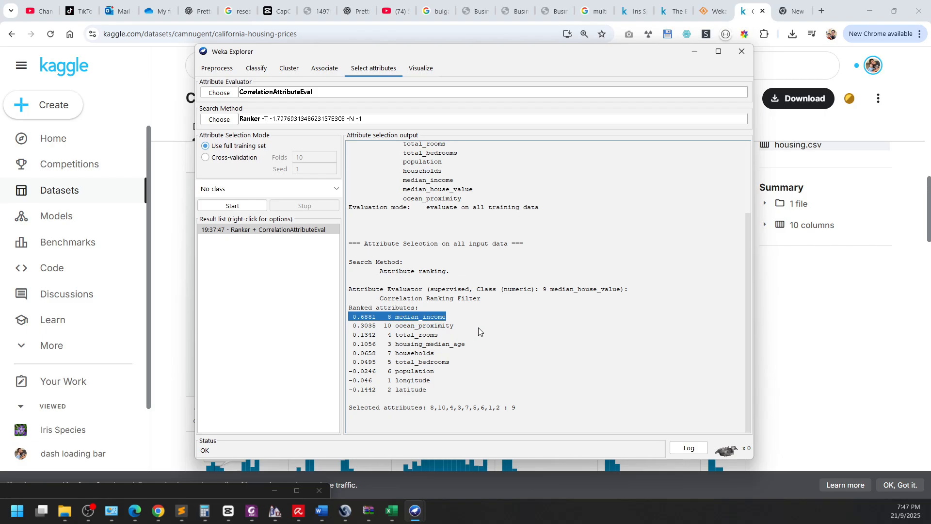
pyautogui.click(256, 68)
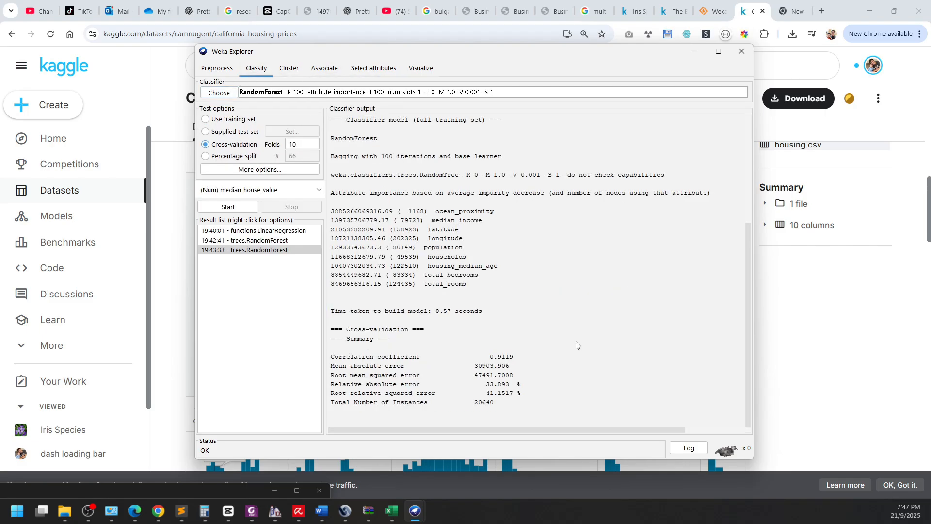